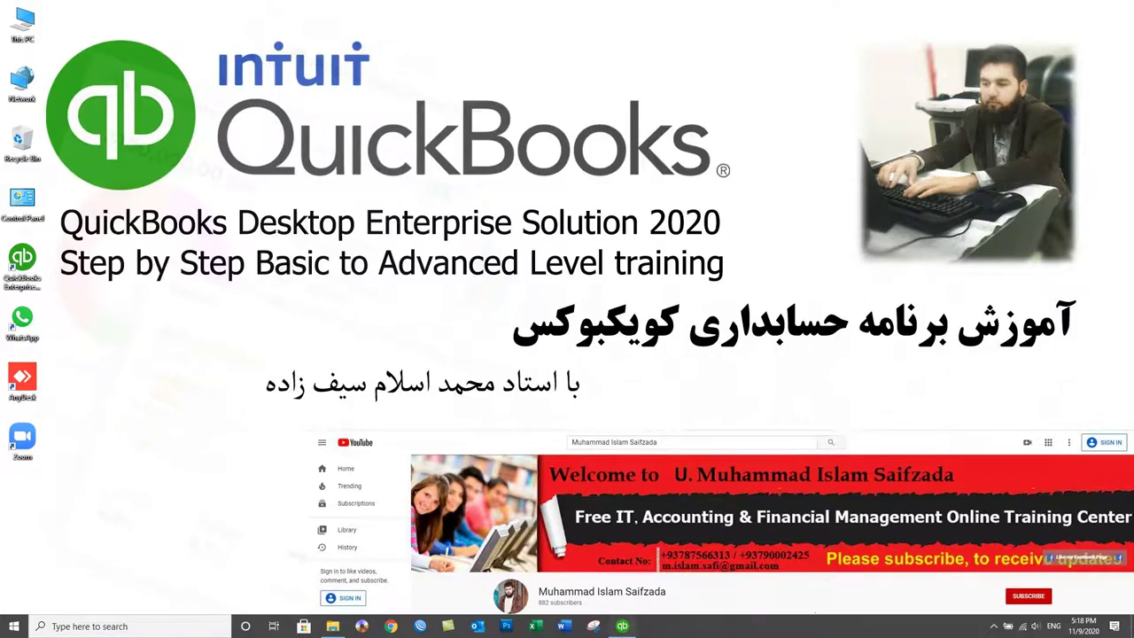
click(207, 26)
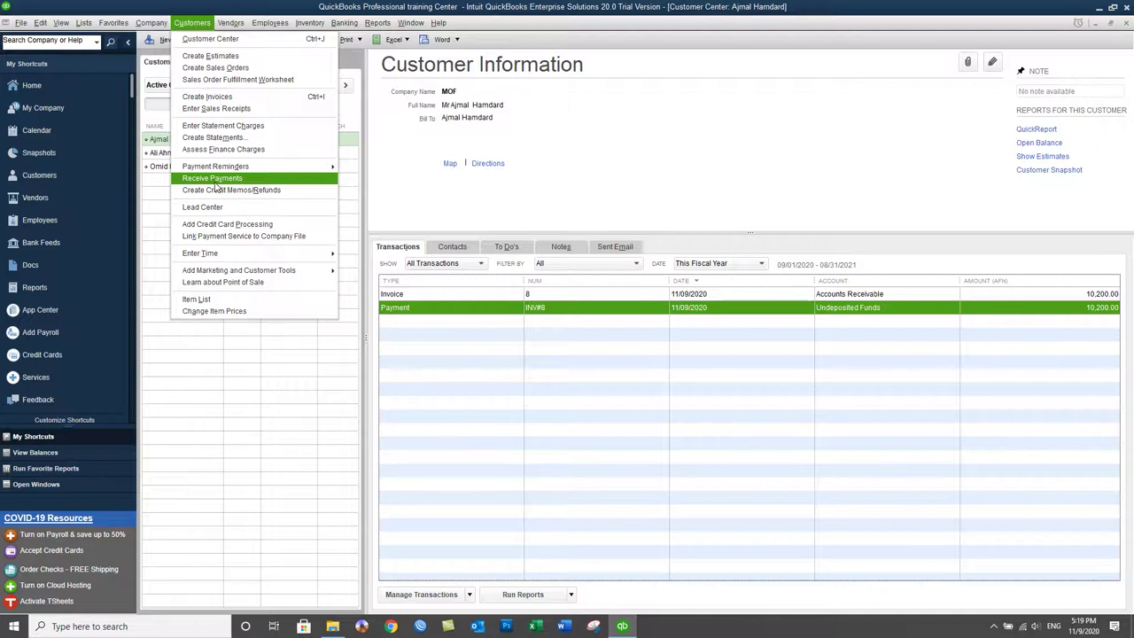
click(530, 149)
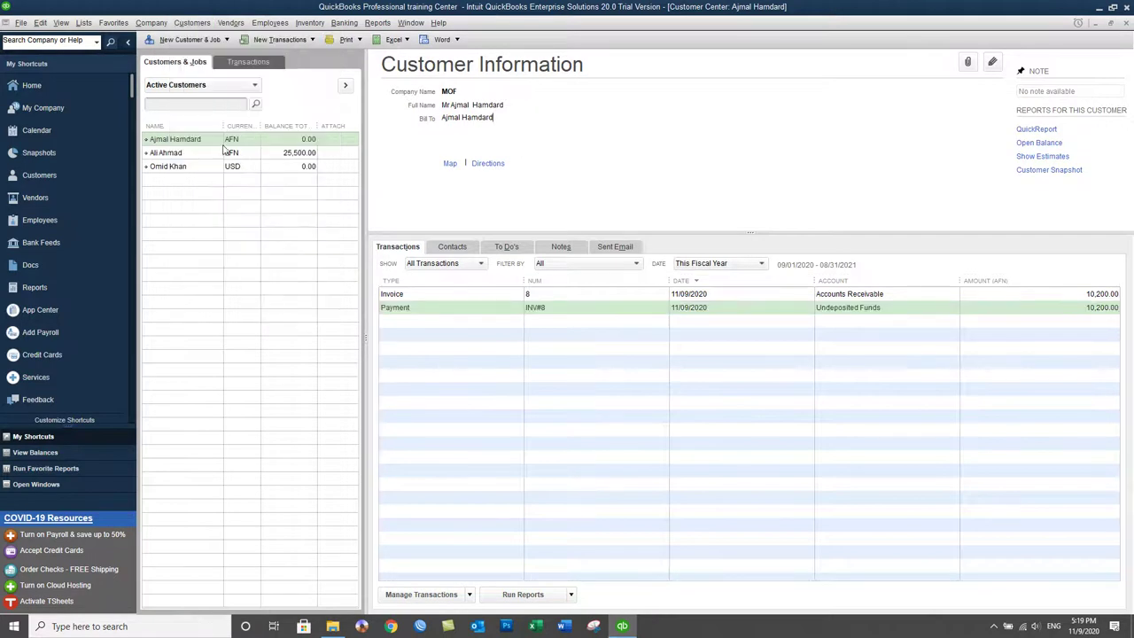
- Start a new invoice for the customer whose company is MOF
click(176, 142)
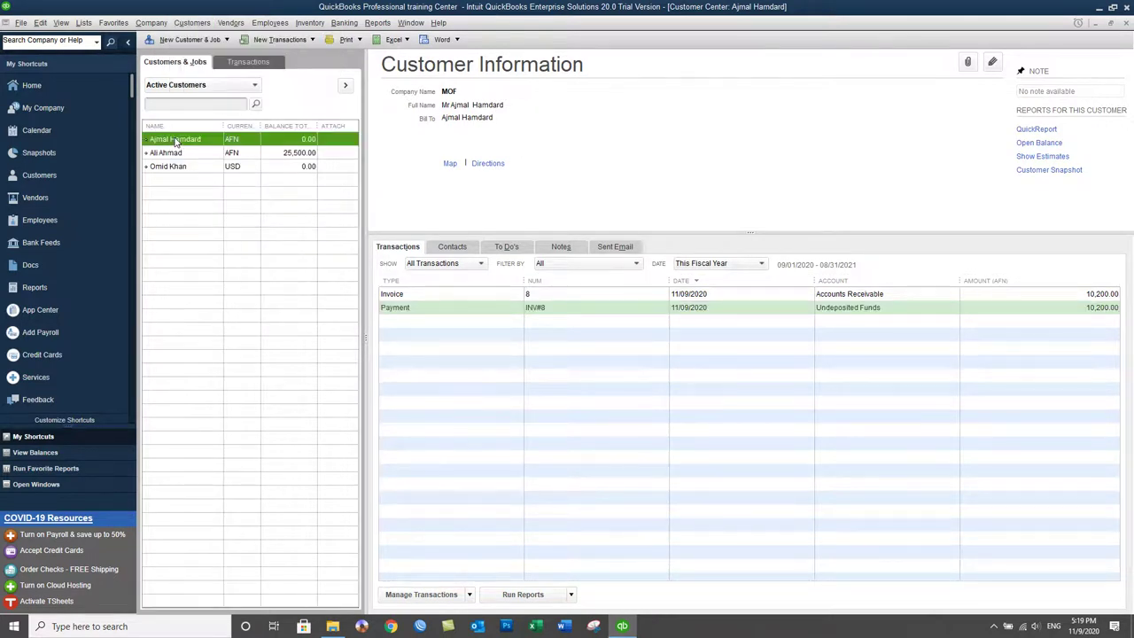
click(193, 22)
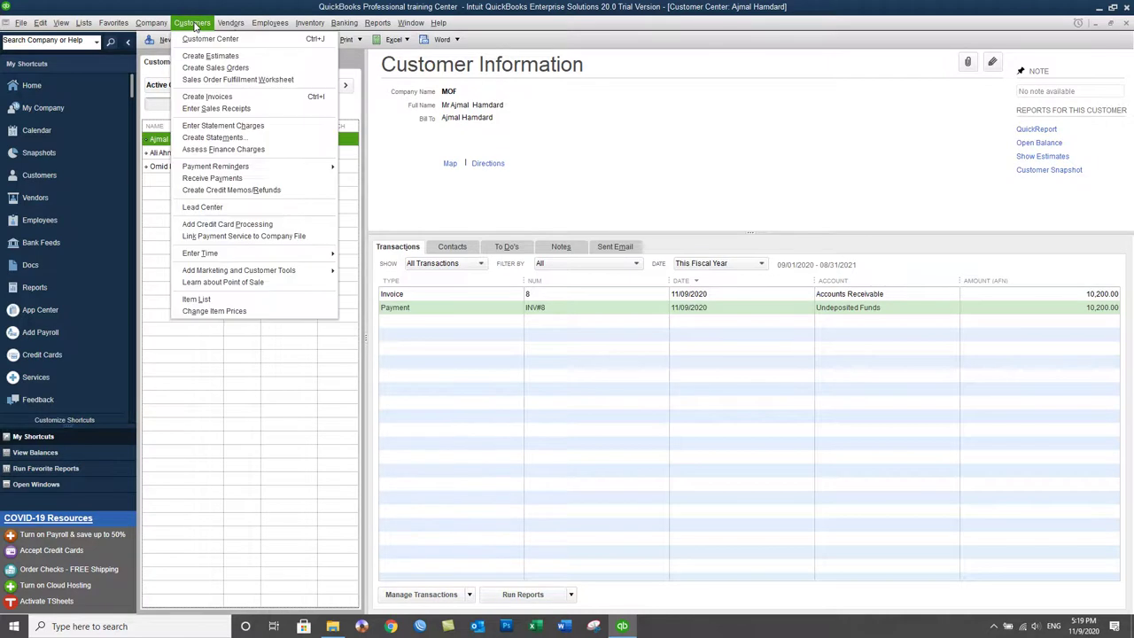
click(202, 99)
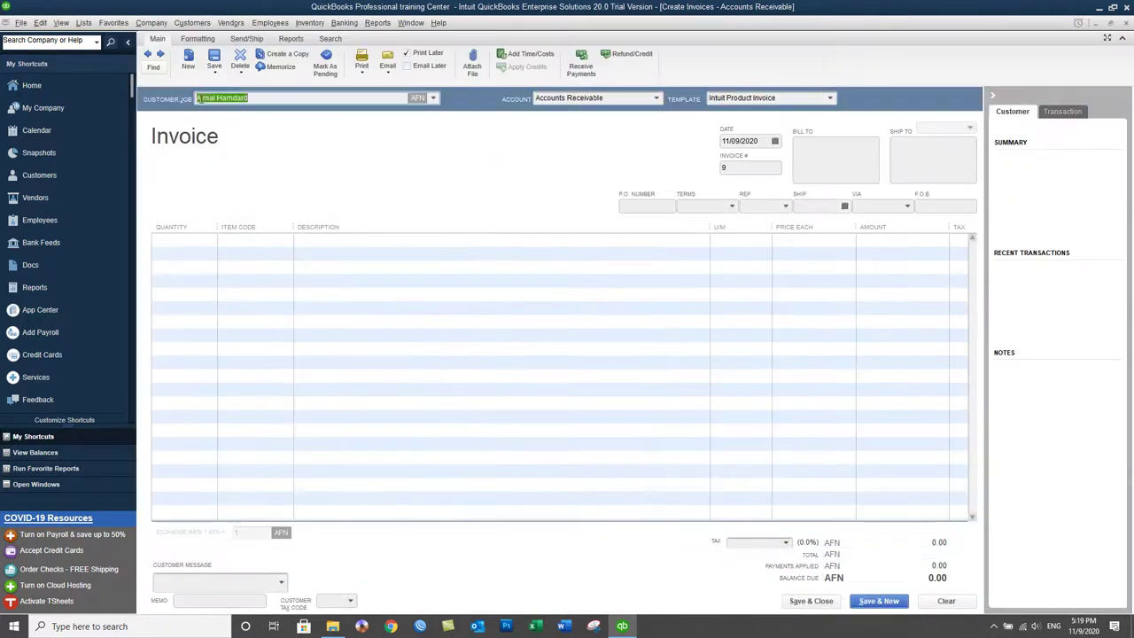
- Add the QB Desktop training item to the invoice's first line with a quantity of 10
click(182, 237)
click(286, 240)
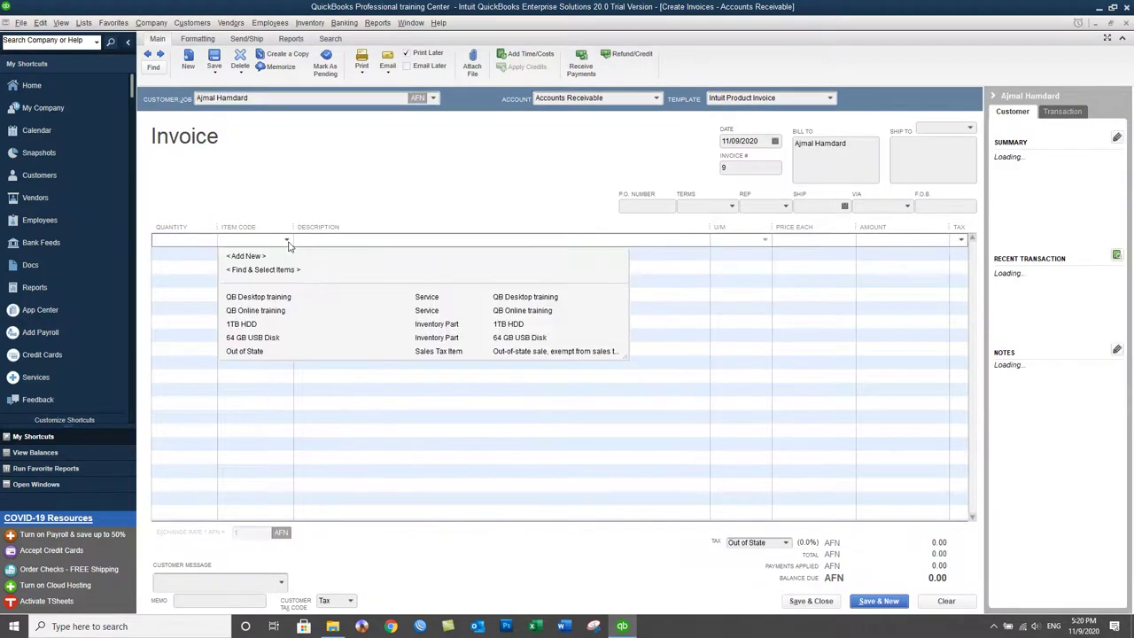
click(269, 300)
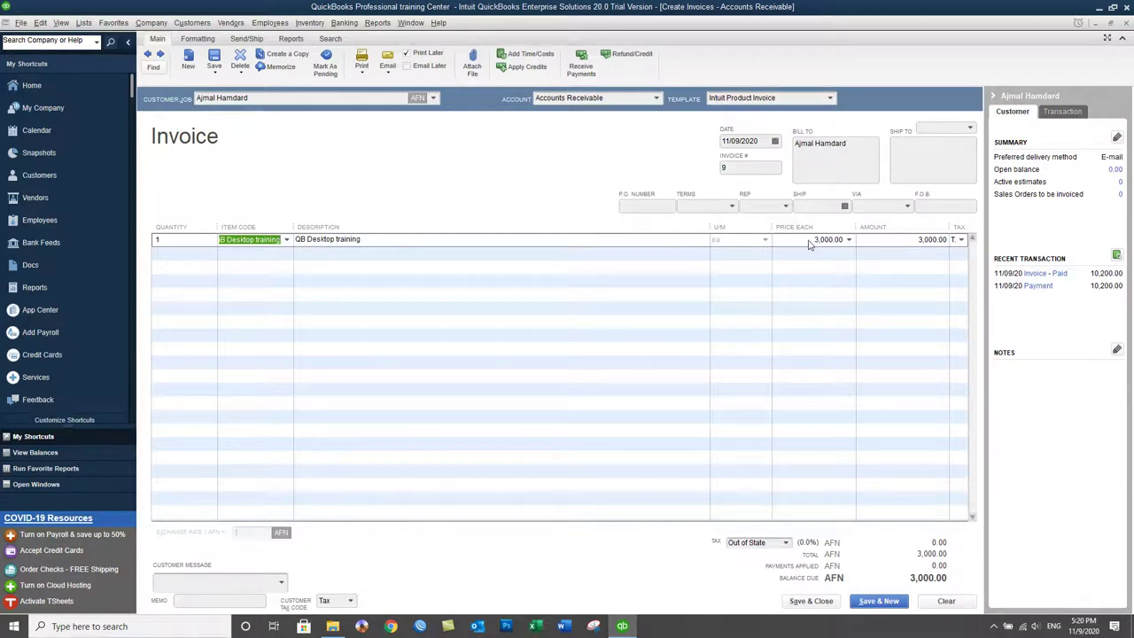
click(189, 239)
text(0)
key(Tab)
- Set the invoice's ship date to 11/05/2020 and save and close the invoice, ignoring all spelling suggestions
click(845, 207)
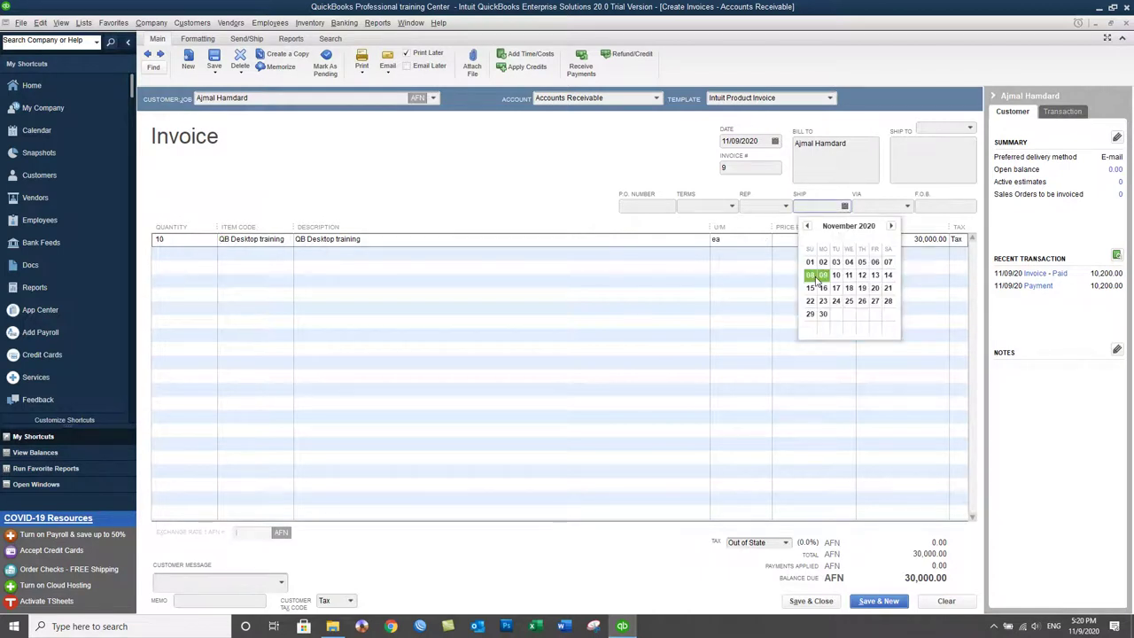
click(862, 262)
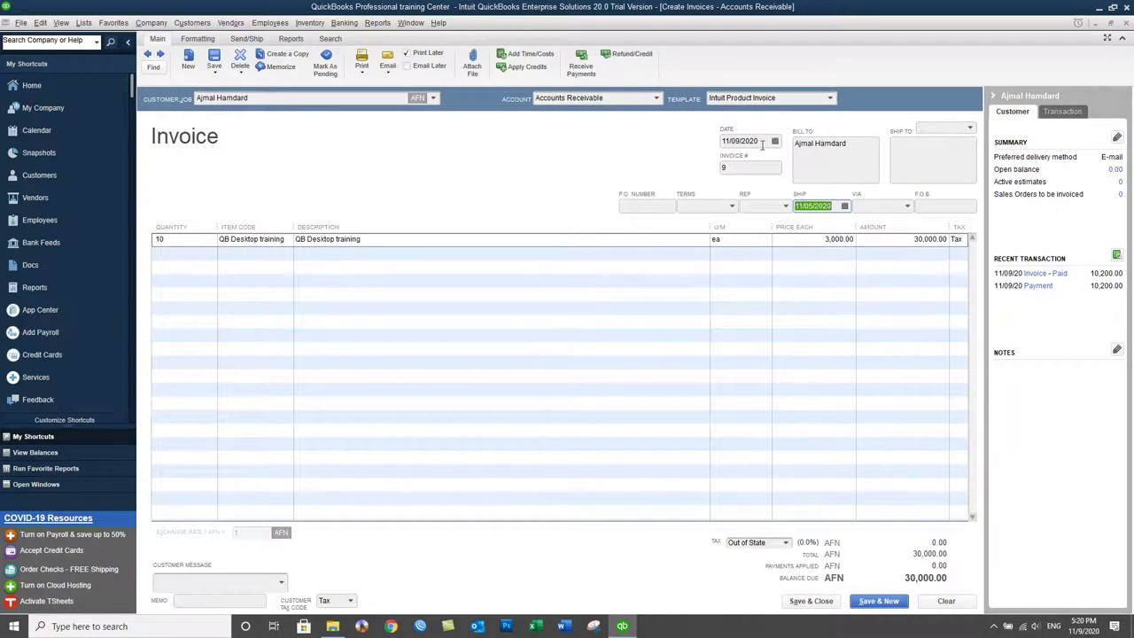
click(762, 144)
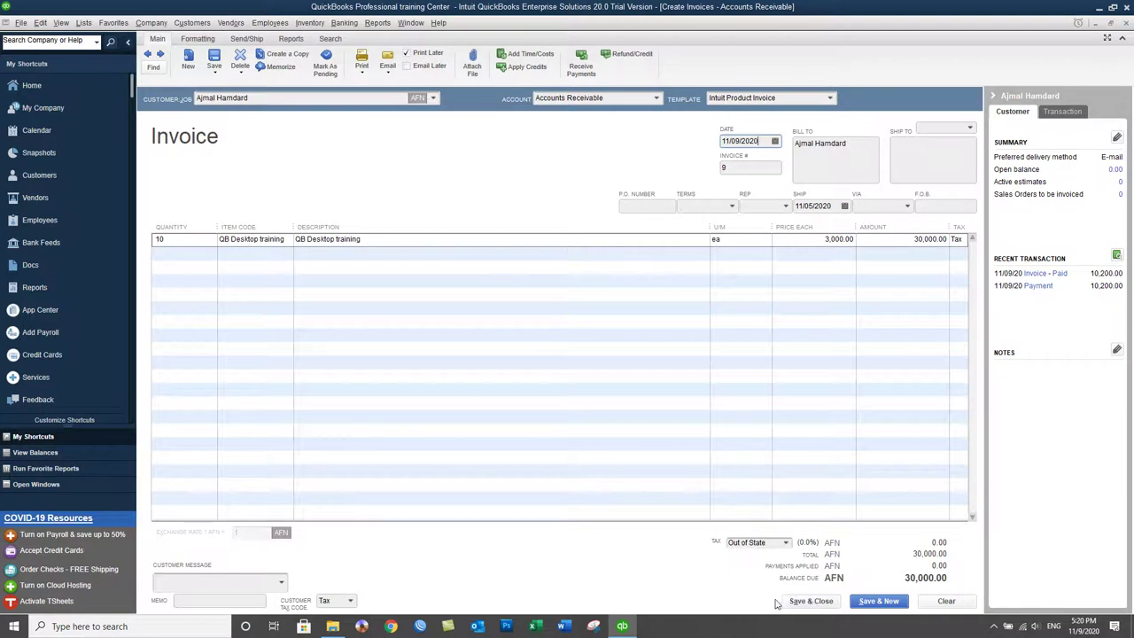
click(811, 601)
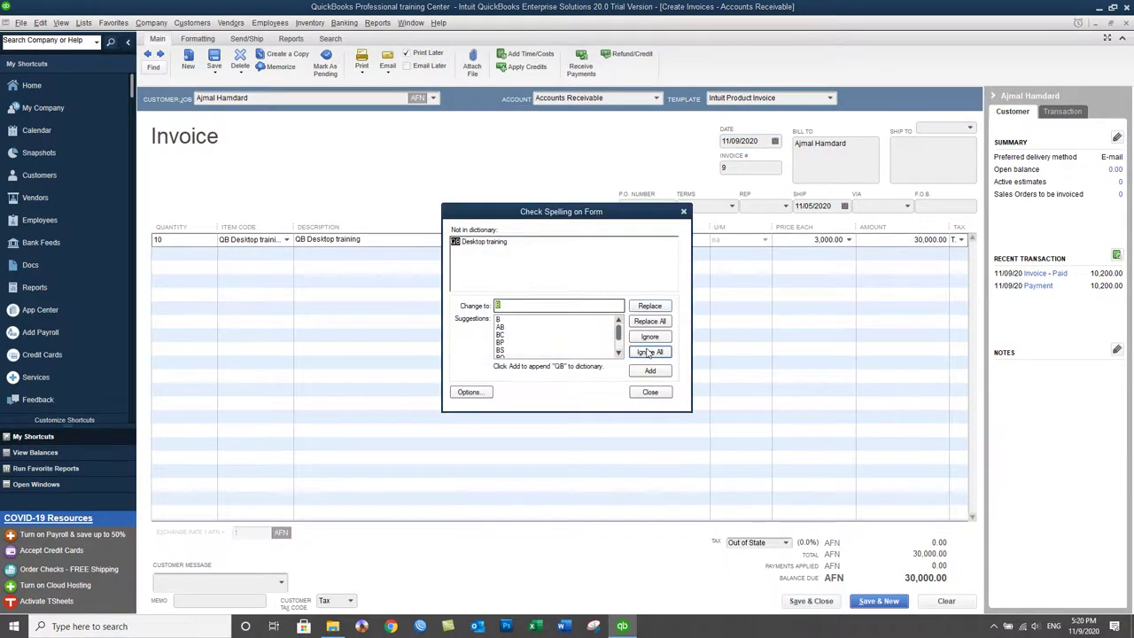
click(648, 353)
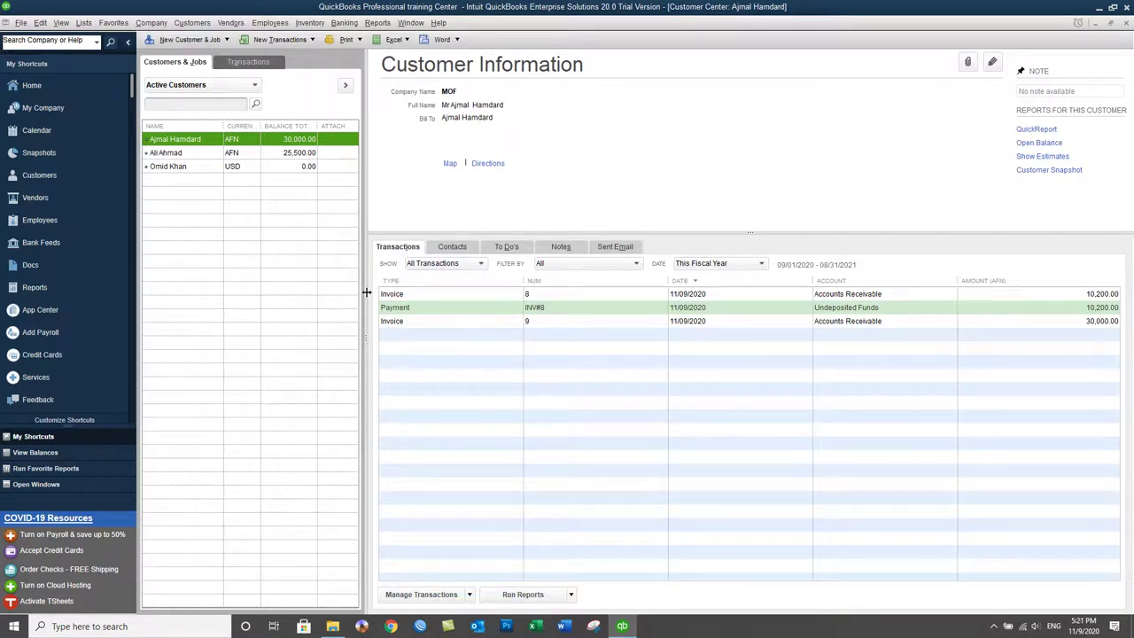
- Review invoice 9 in the customer's transactions and check Accounts Receivable and the customer's amount due in the Company Snapshot
click(435, 323)
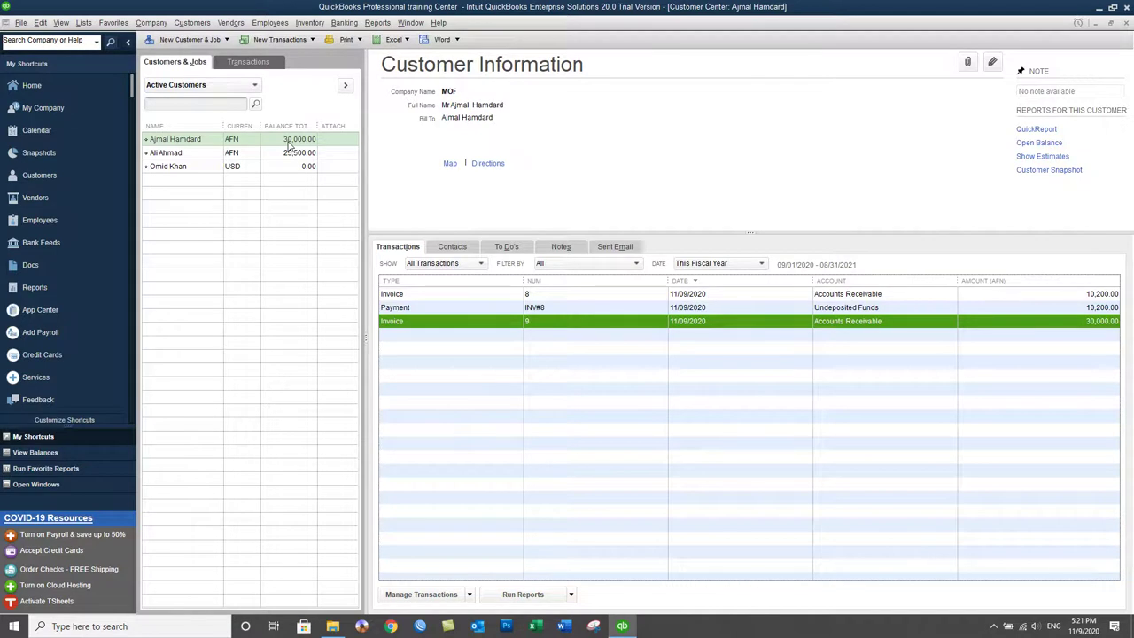
click(49, 154)
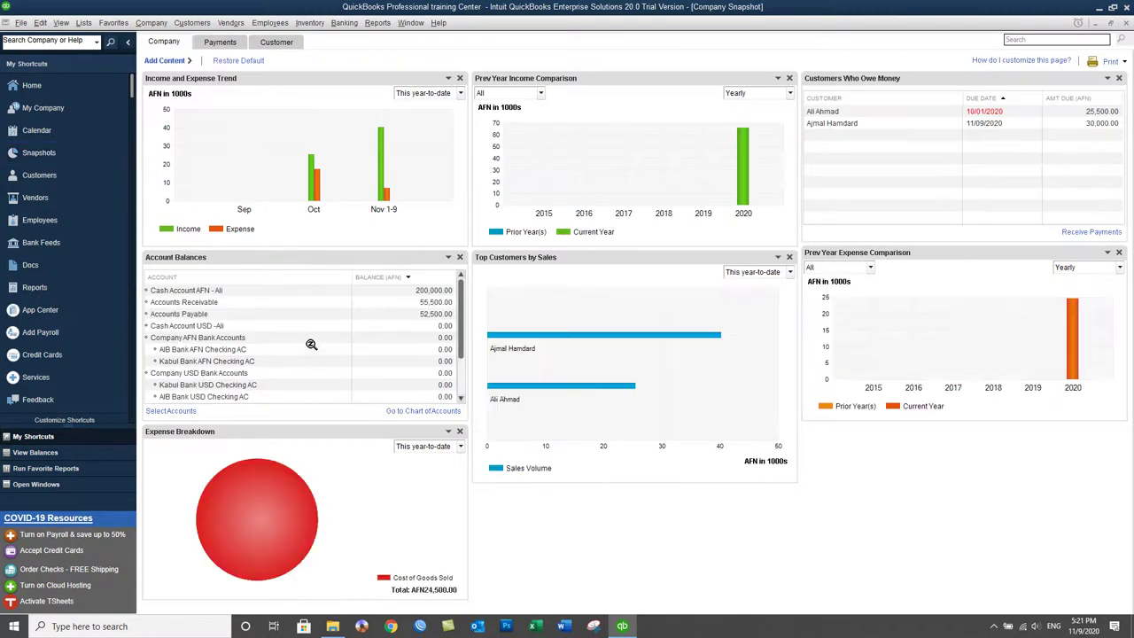
click(222, 303)
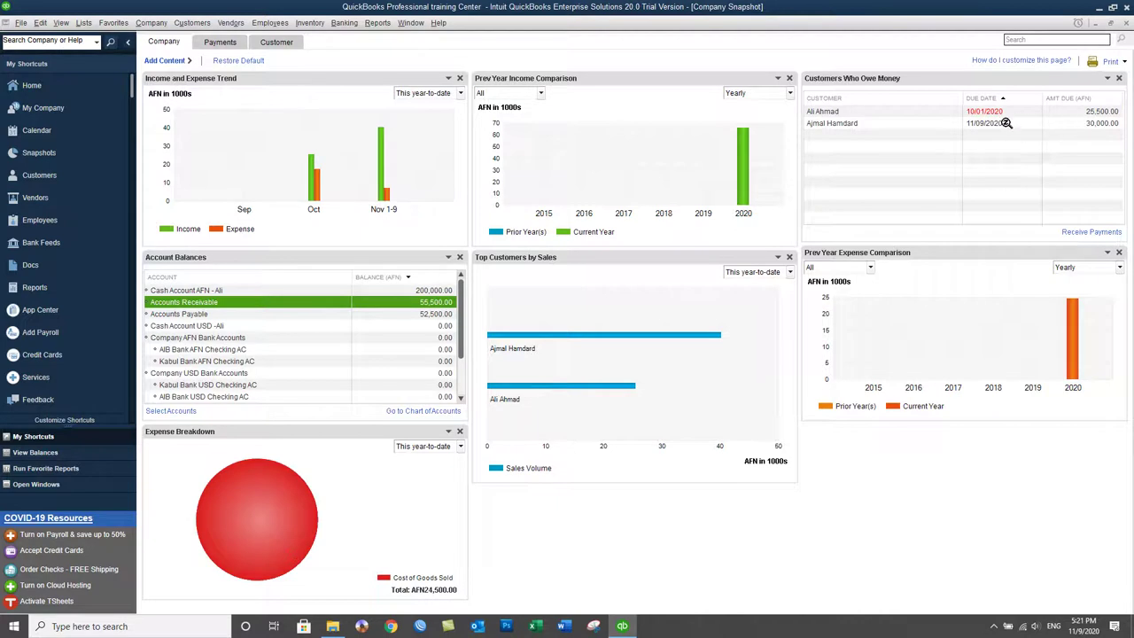
click(913, 123)
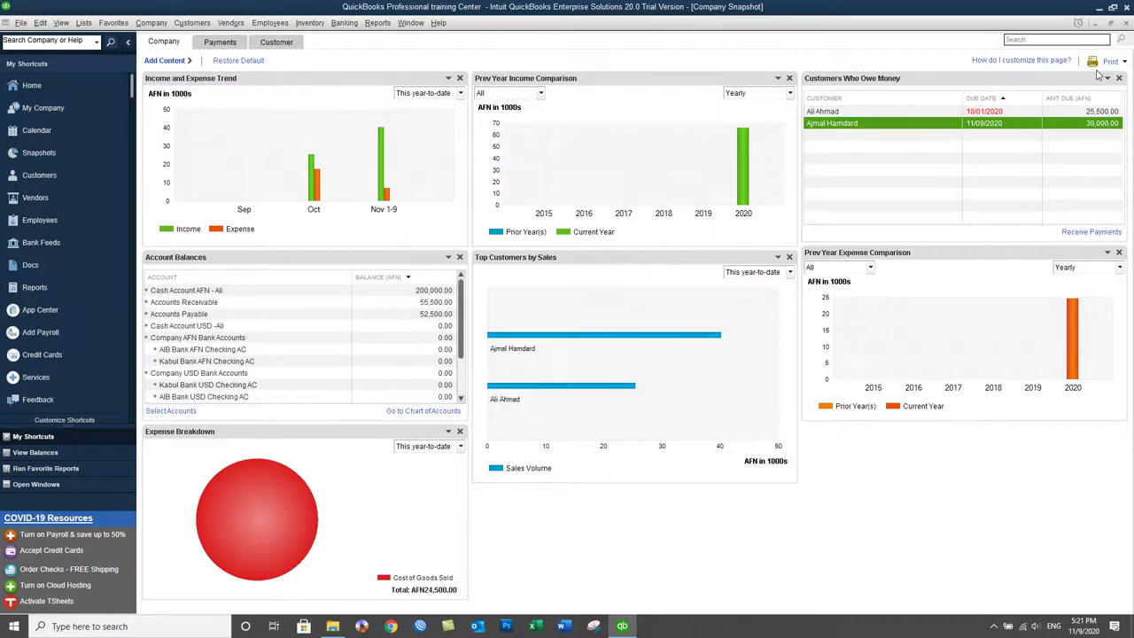
click(1127, 25)
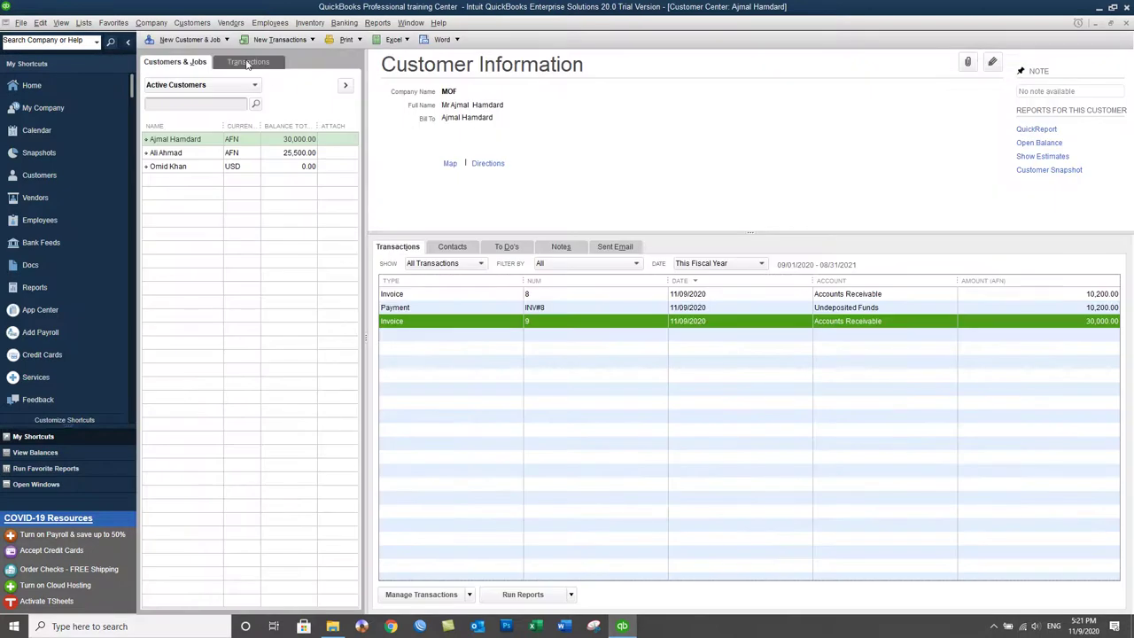
- Start a received payment from the MOF customer with cash as the payment method
click(184, 26)
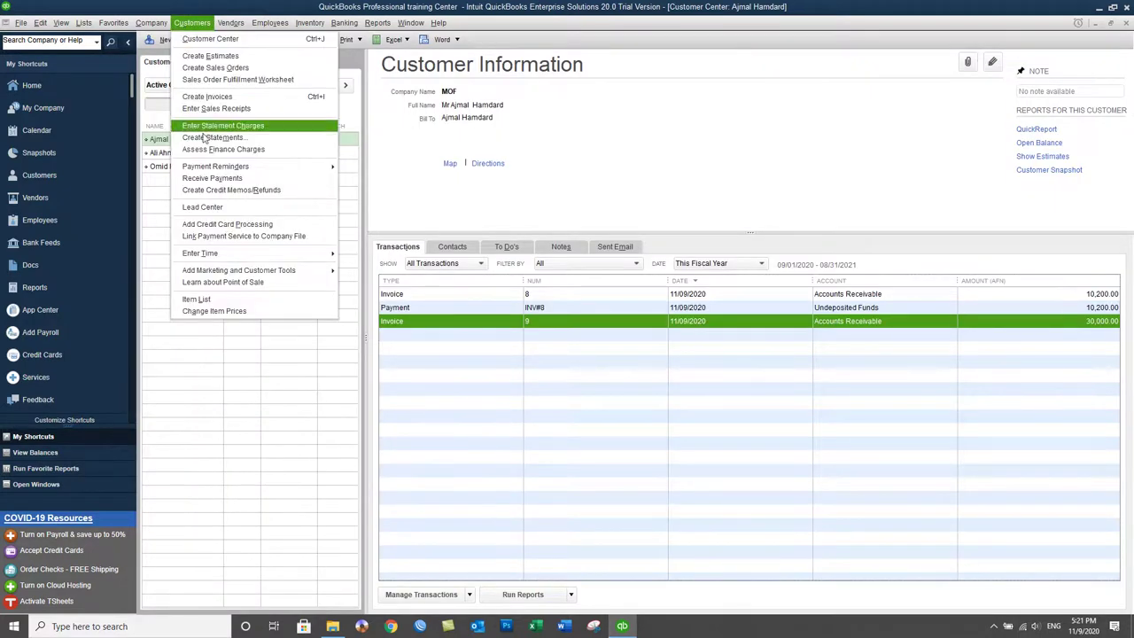
click(212, 181)
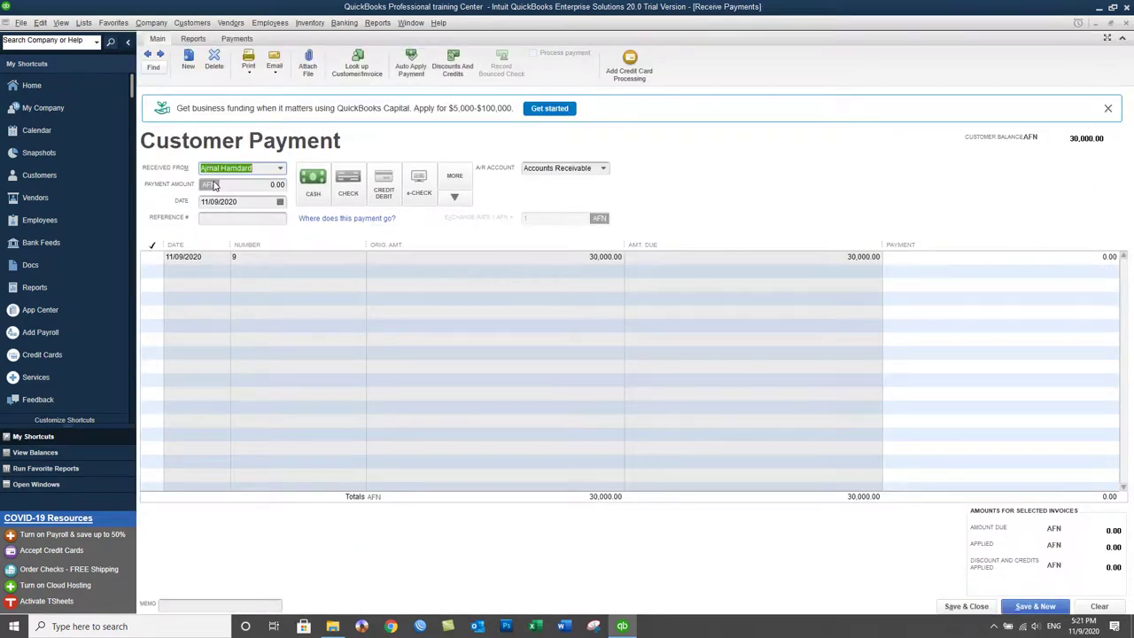
click(280, 168)
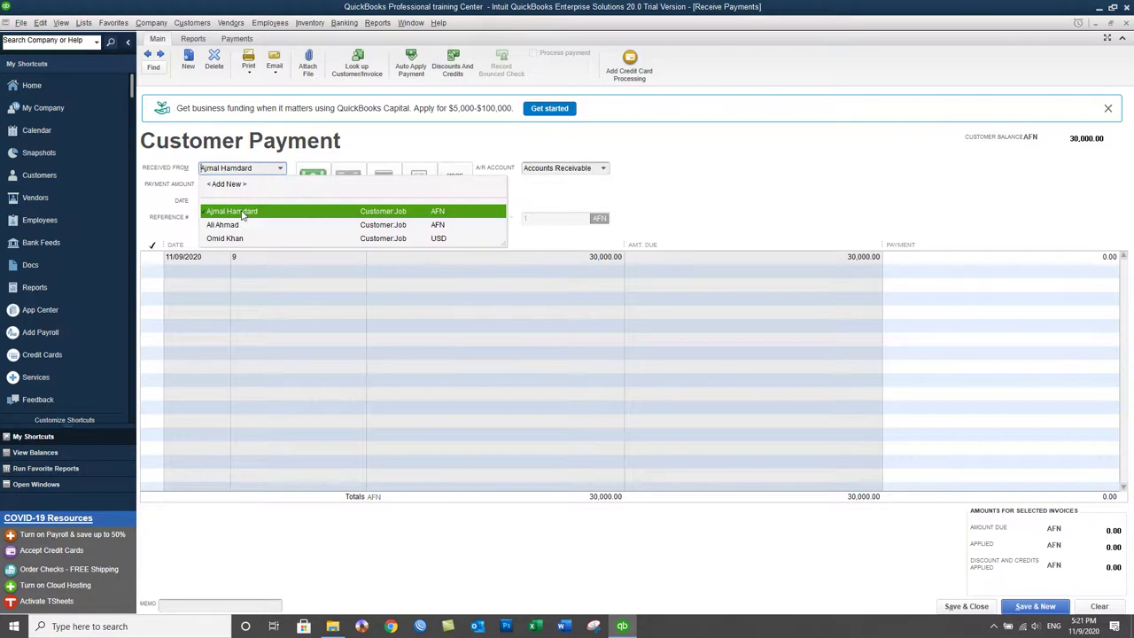
click(242, 212)
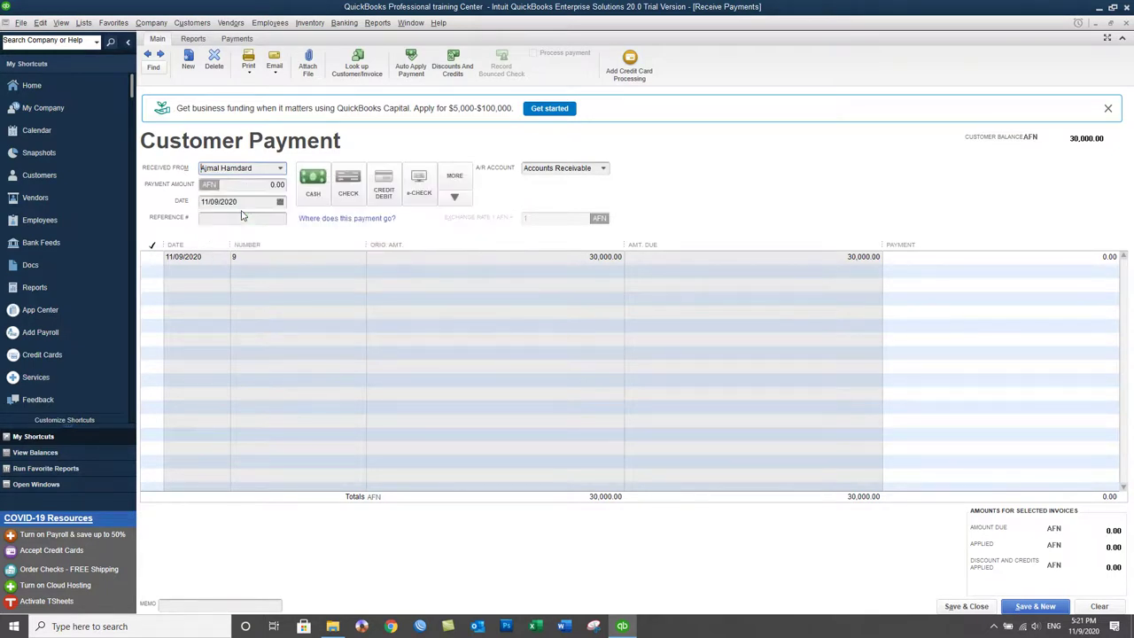
click(314, 185)
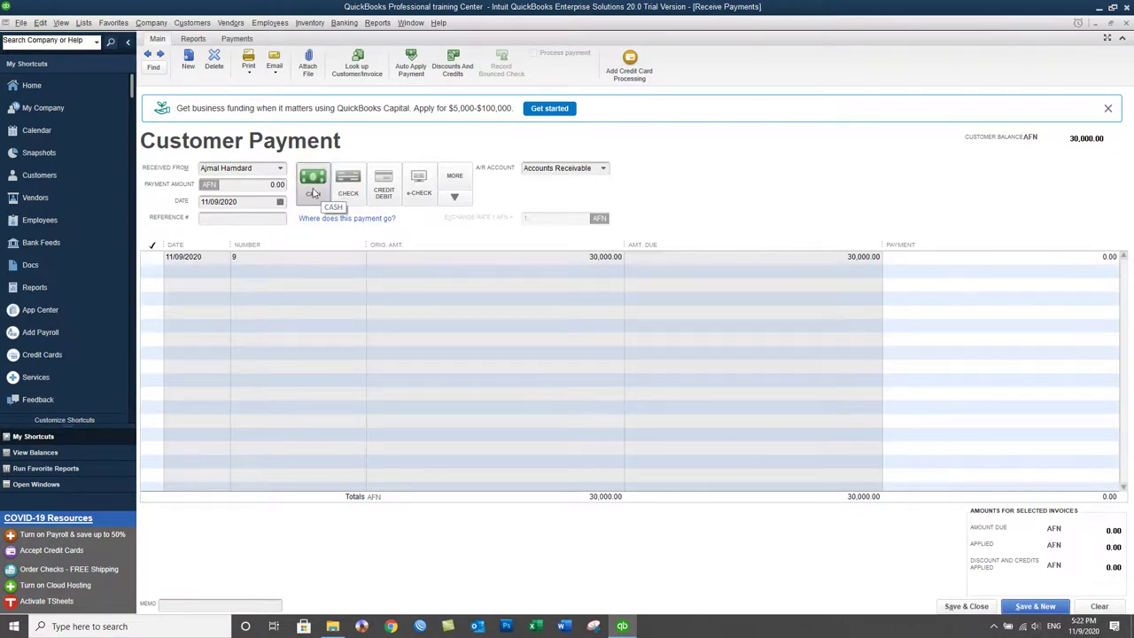
- Enter INV#9 as the payment reference and apply the payment to invoice 9
click(243, 217)
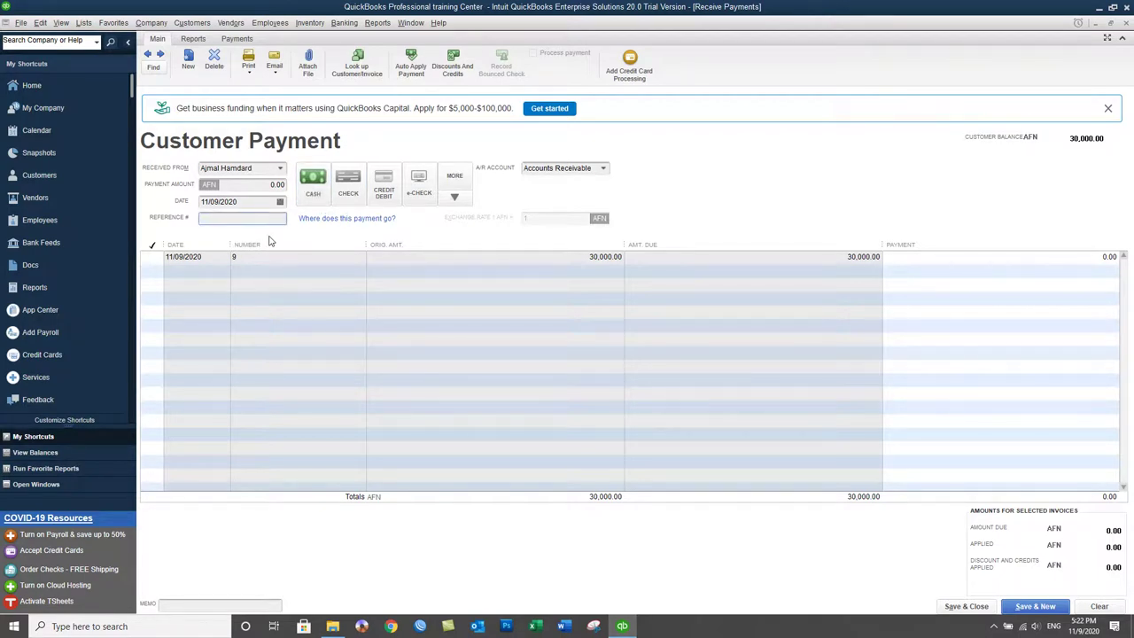
text(INV#9)
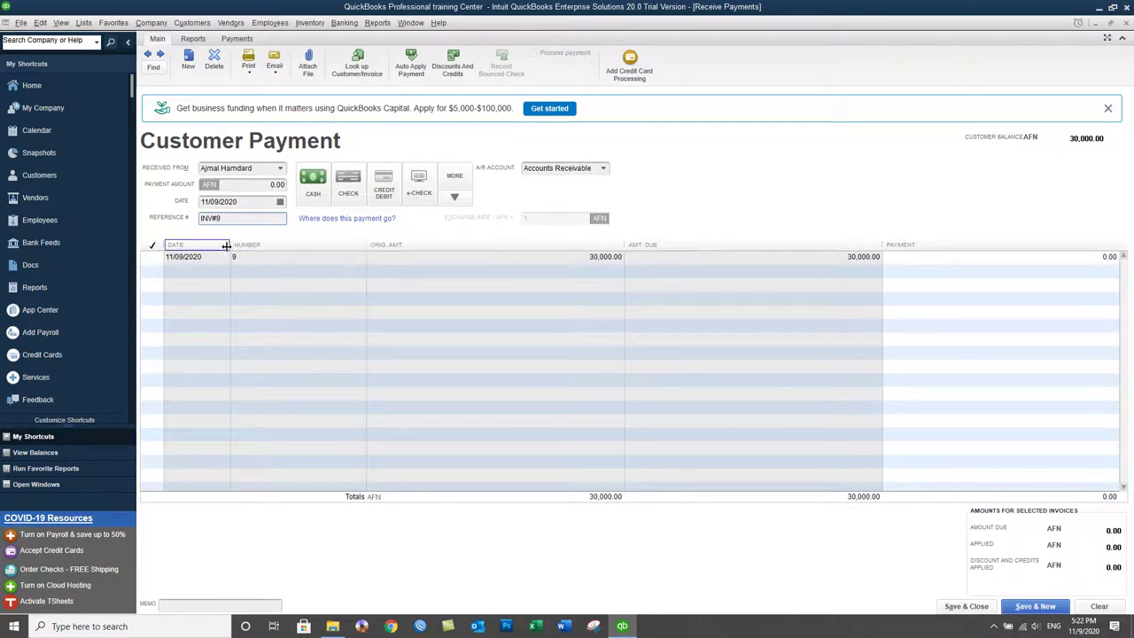
click(152, 257)
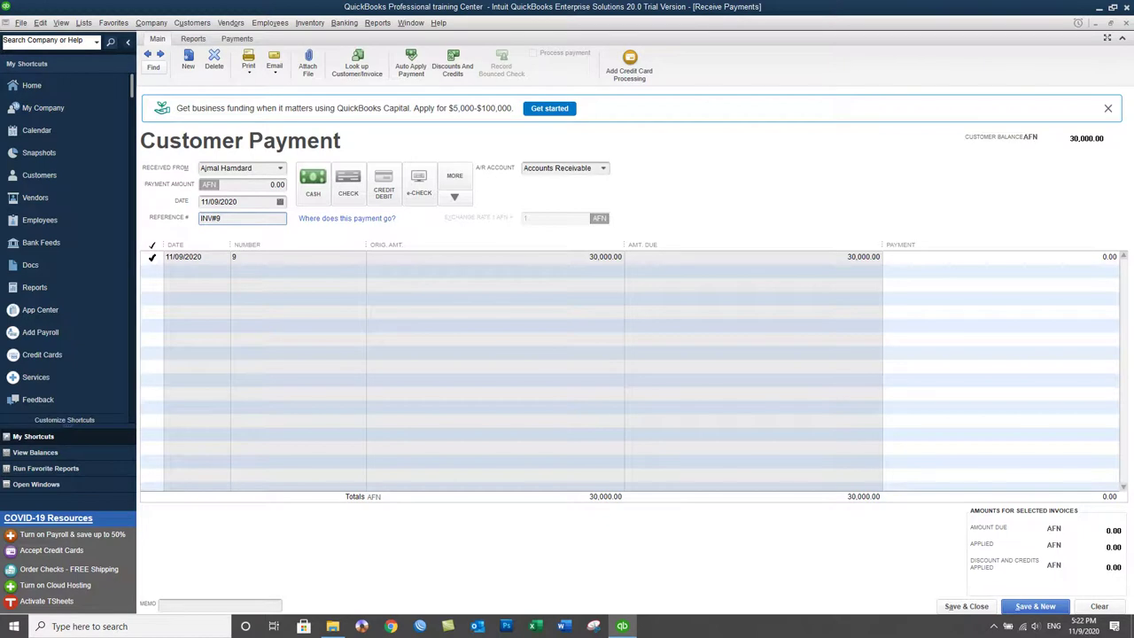
click(151, 257)
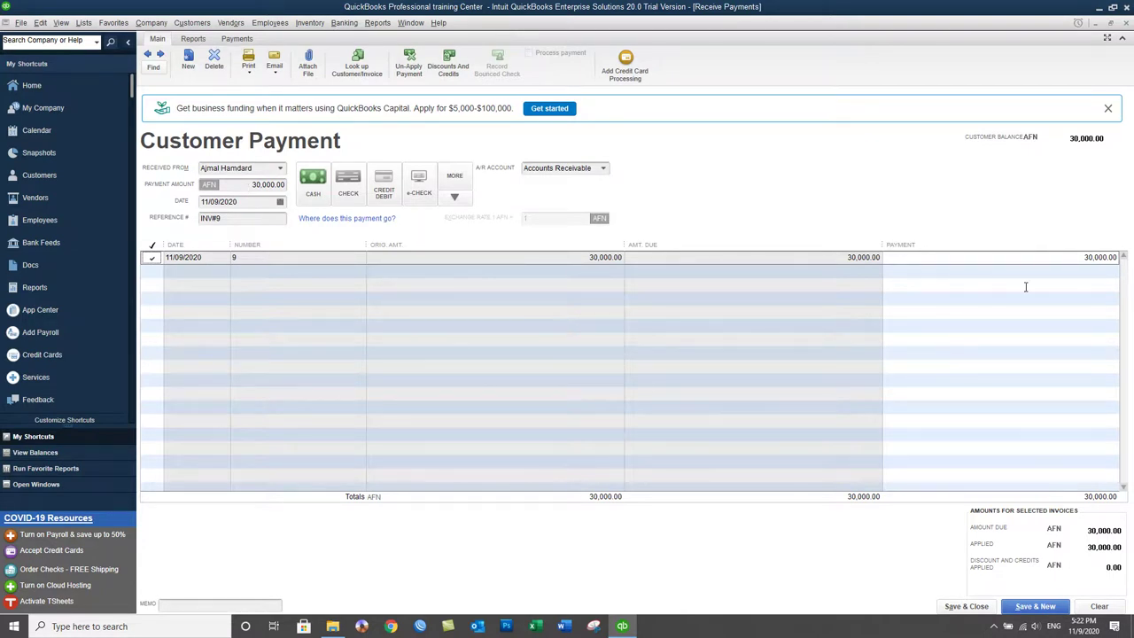
- Set the payment amount applied to invoice 9 to 15,000
click(1060, 258)
text(15)
click(1095, 280)
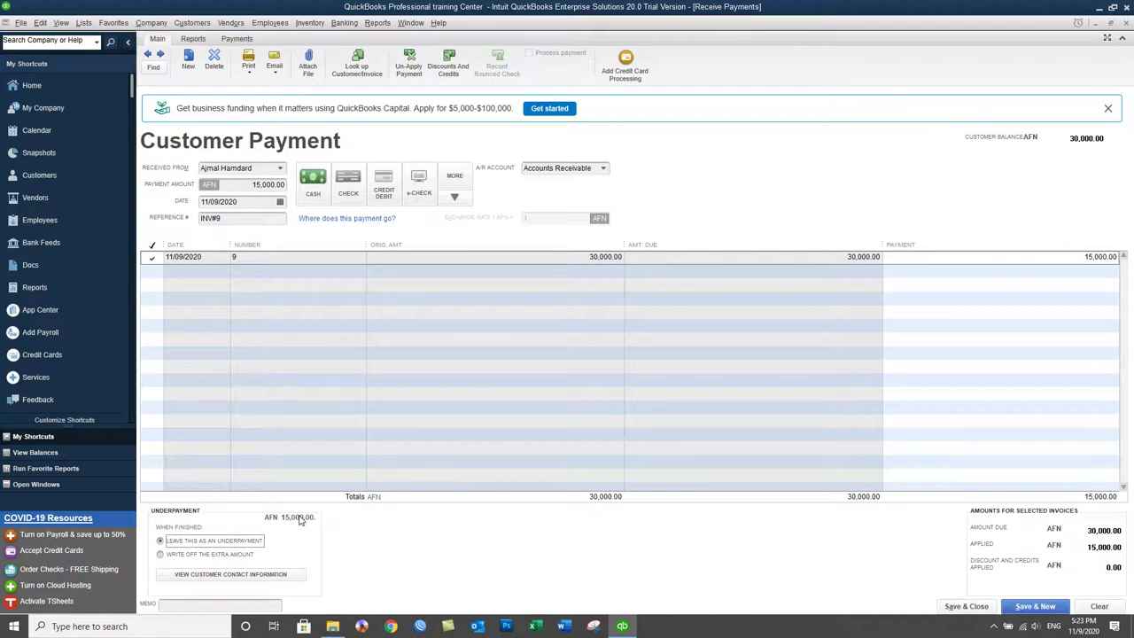
- Leave the remaining amount as an underpayment rather than writing it off, and save and close the payment
click(214, 556)
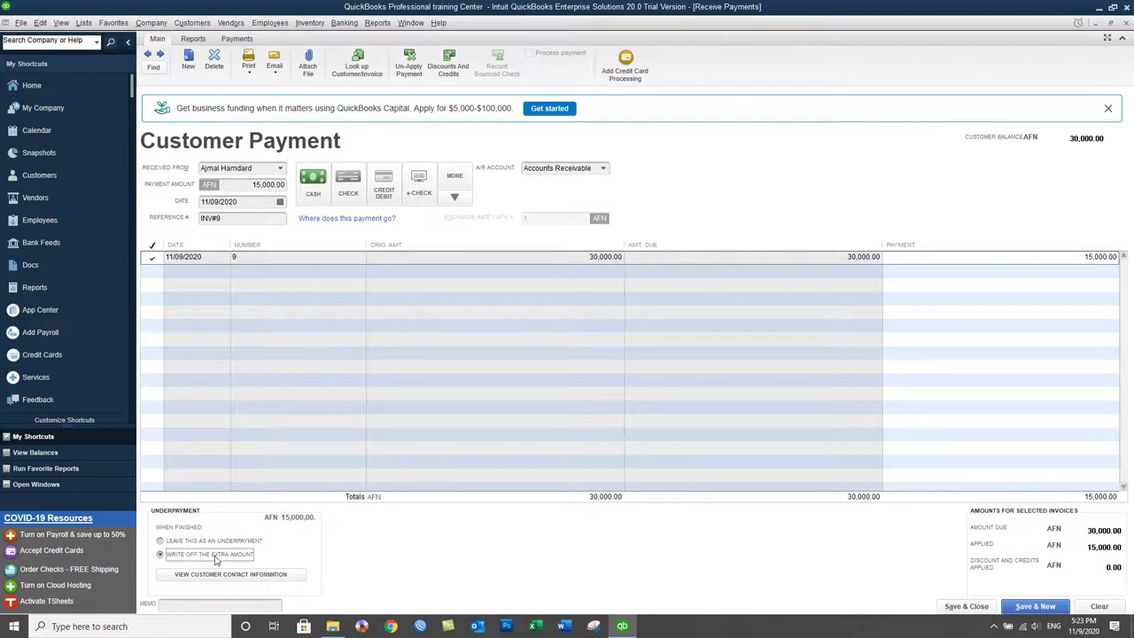
click(193, 543)
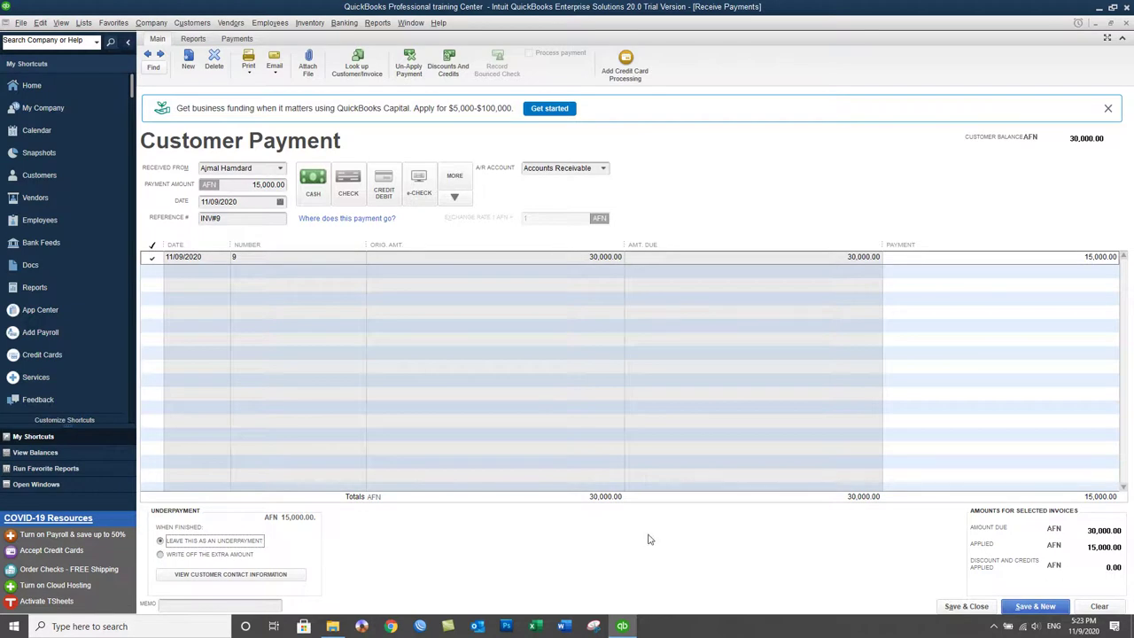
click(968, 607)
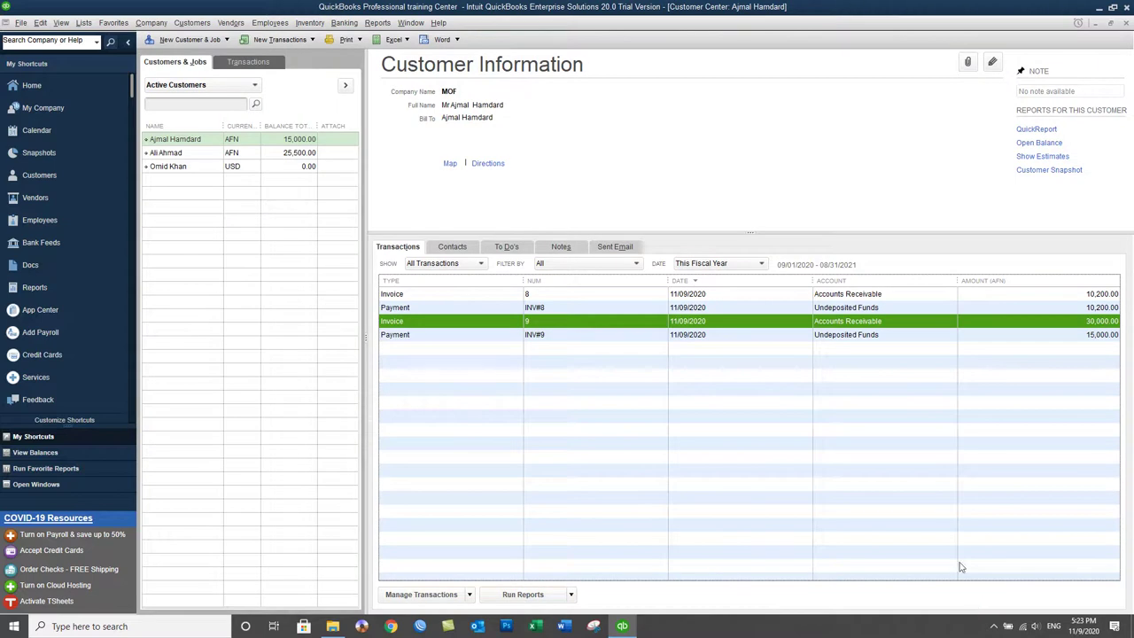
- Review the customer's balance, invoice 9 and its payment in the transaction list, and open the Company Snapshot
click(277, 145)
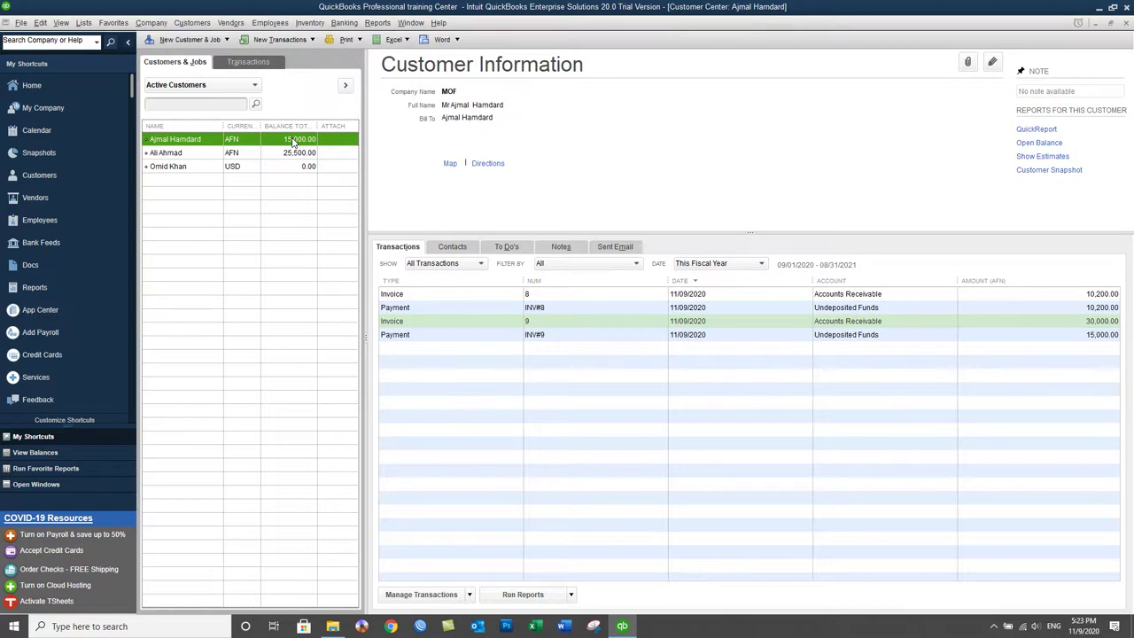
click(423, 334)
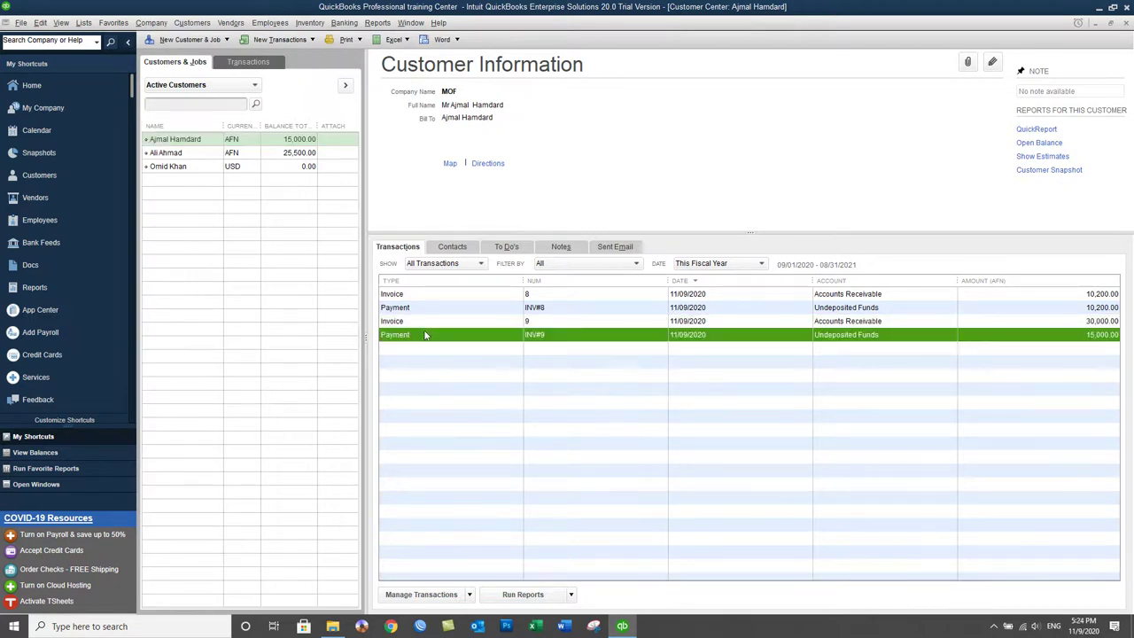
click(1091, 322)
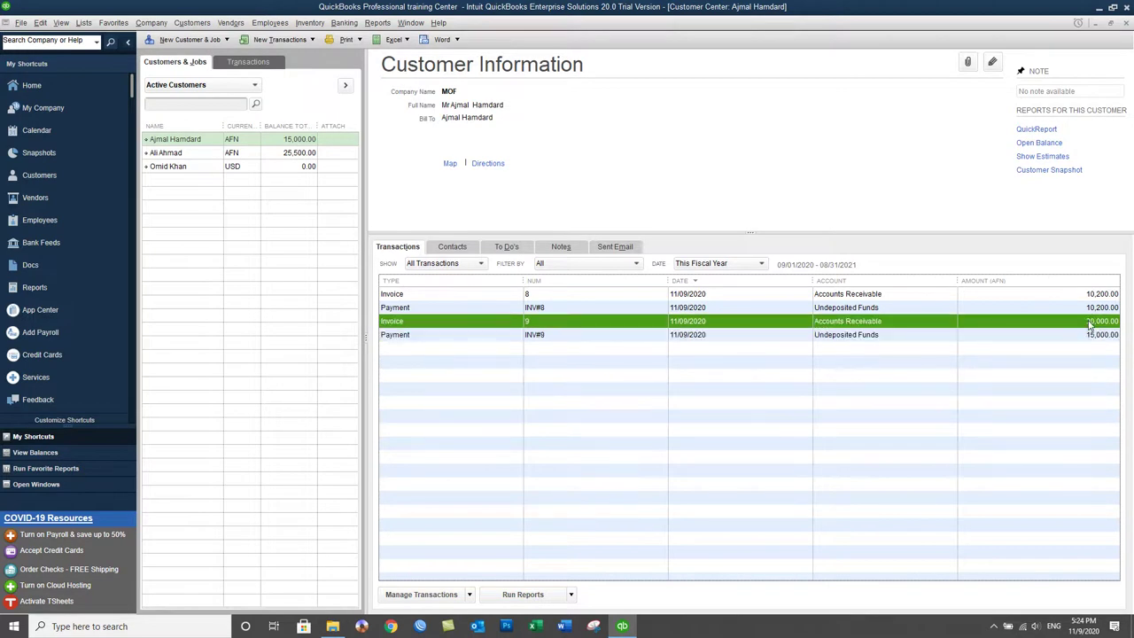
click(302, 142)
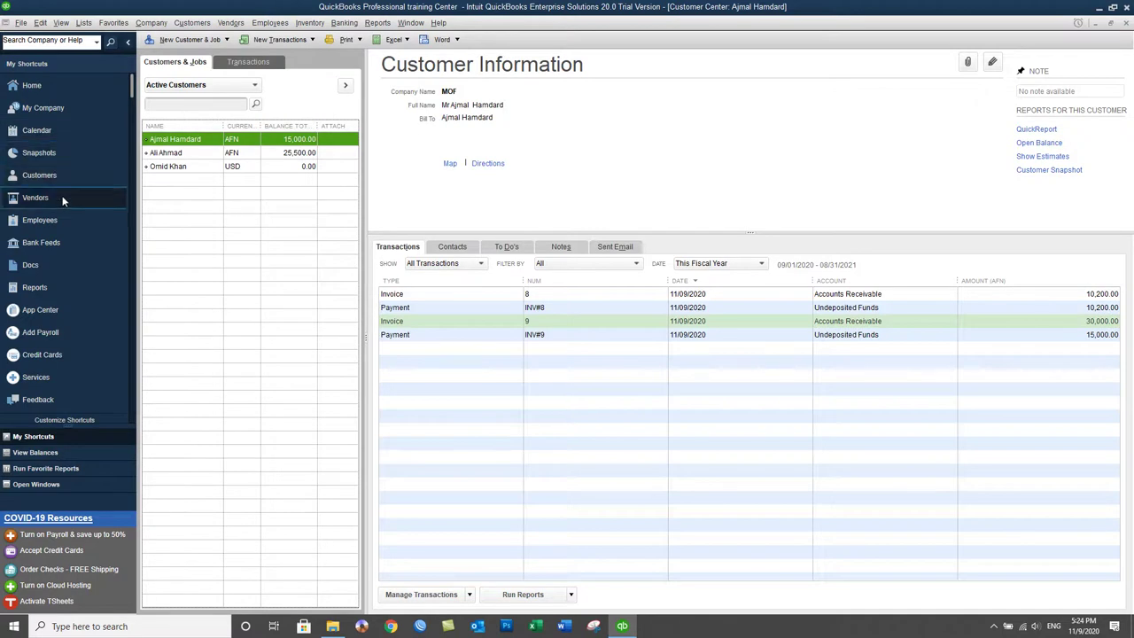
click(47, 155)
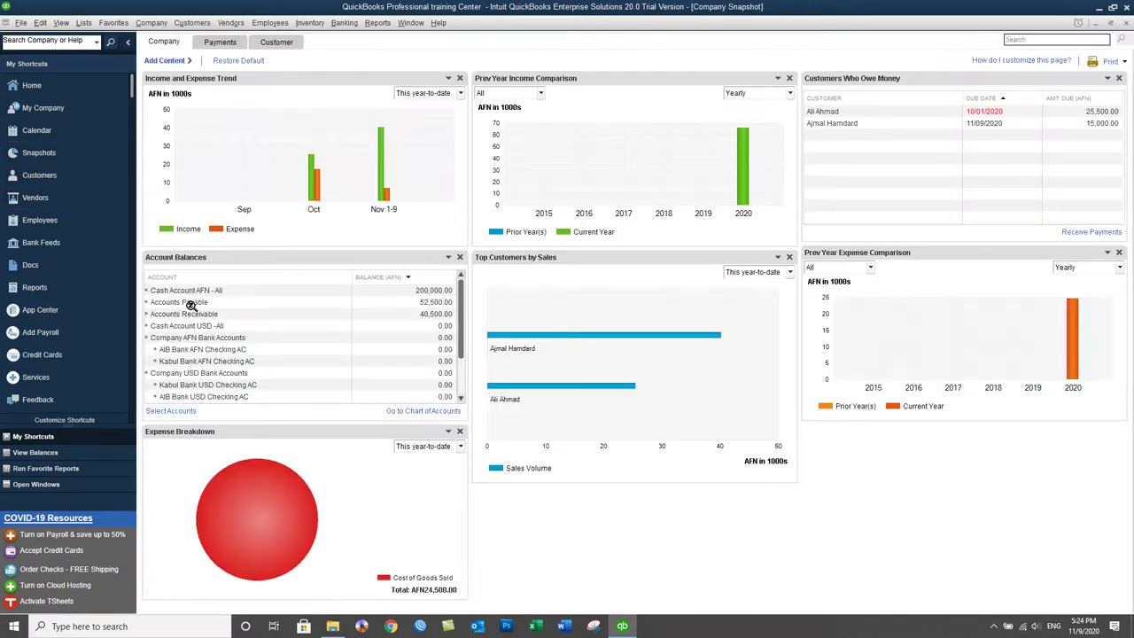
- Check the Accounts Receivable balance and look through the remaining account balances in the Company Snapshot
click(185, 314)
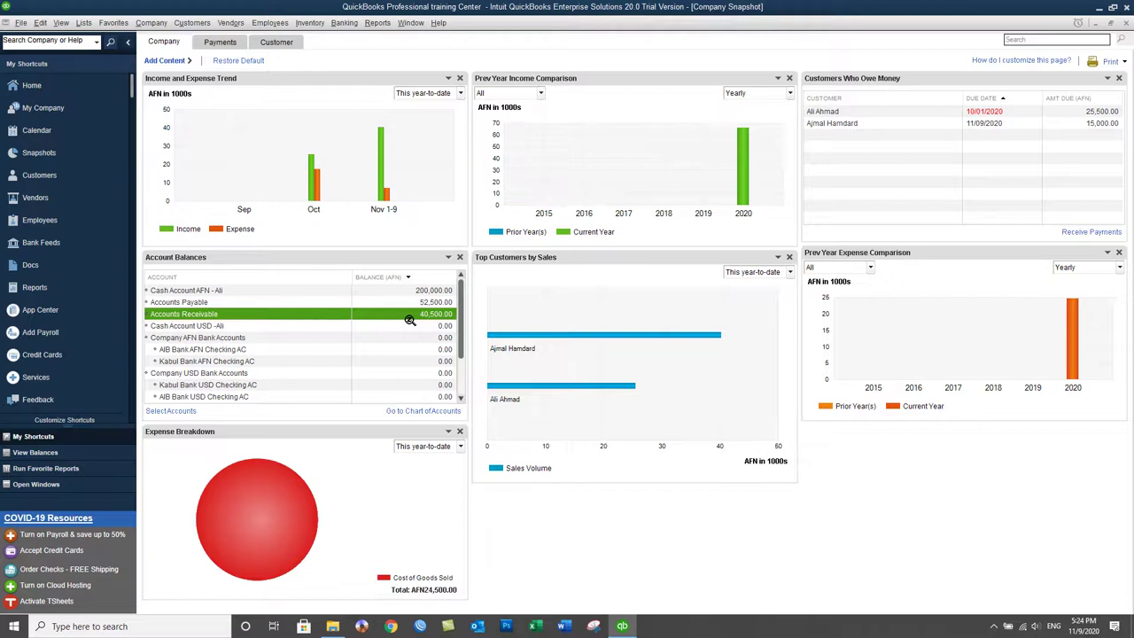
scroll(296, 357, down, 2)
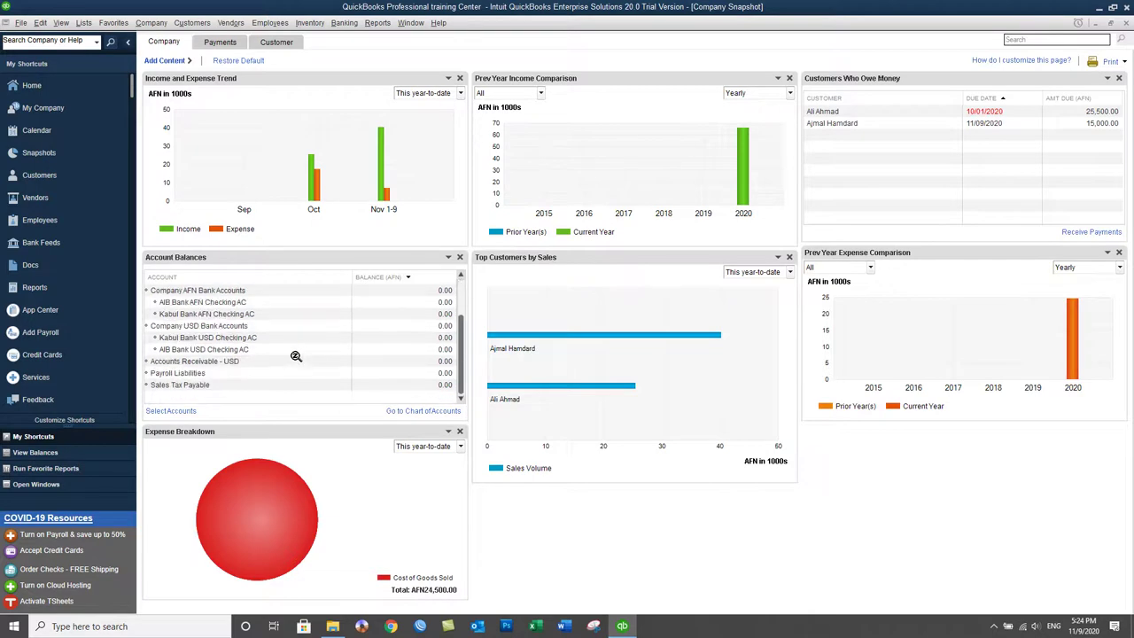
scroll(296, 356, up, 2)
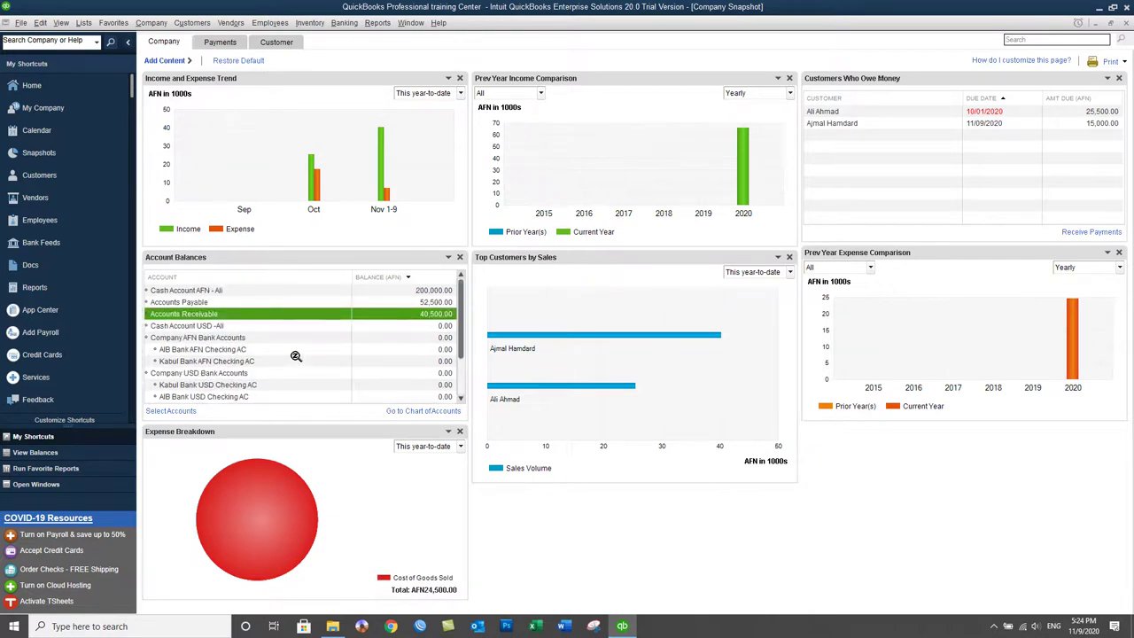
scroll(296, 356, down, 2)
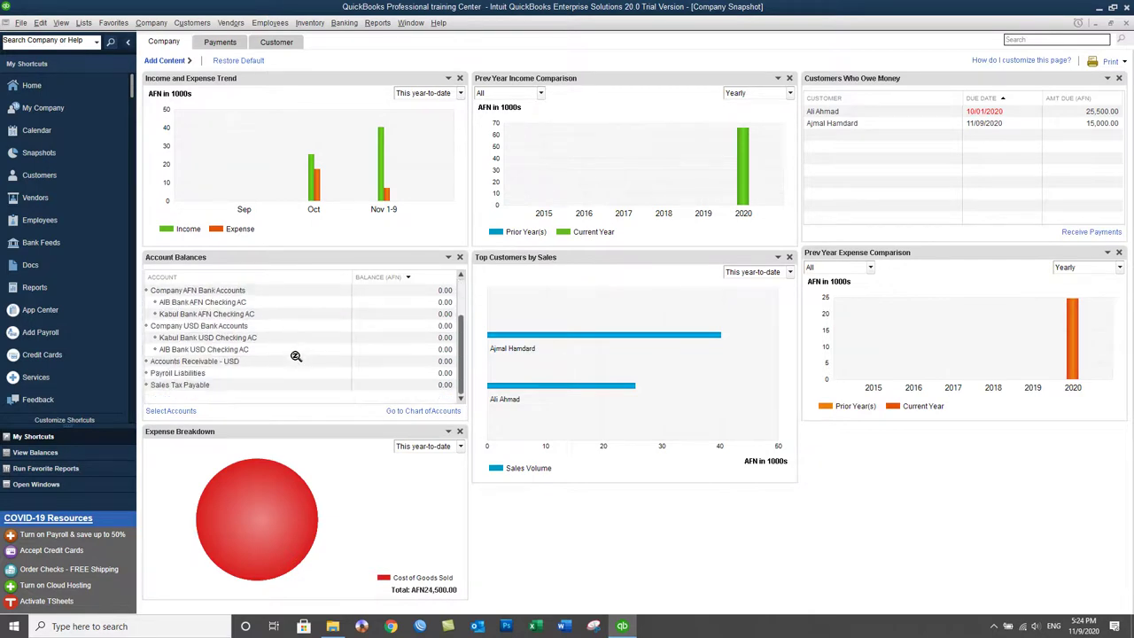
- Run the Trial Balance report for all dates and inspect the transactions behind the Undeposited Funds amount
click(377, 24)
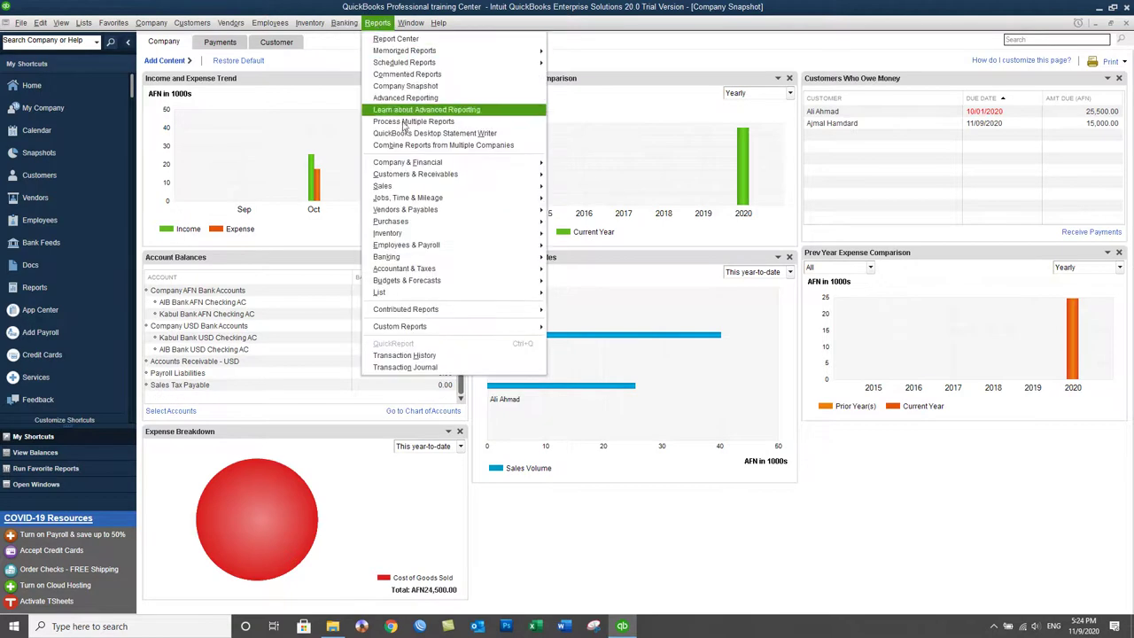
mouse_move(447, 275)
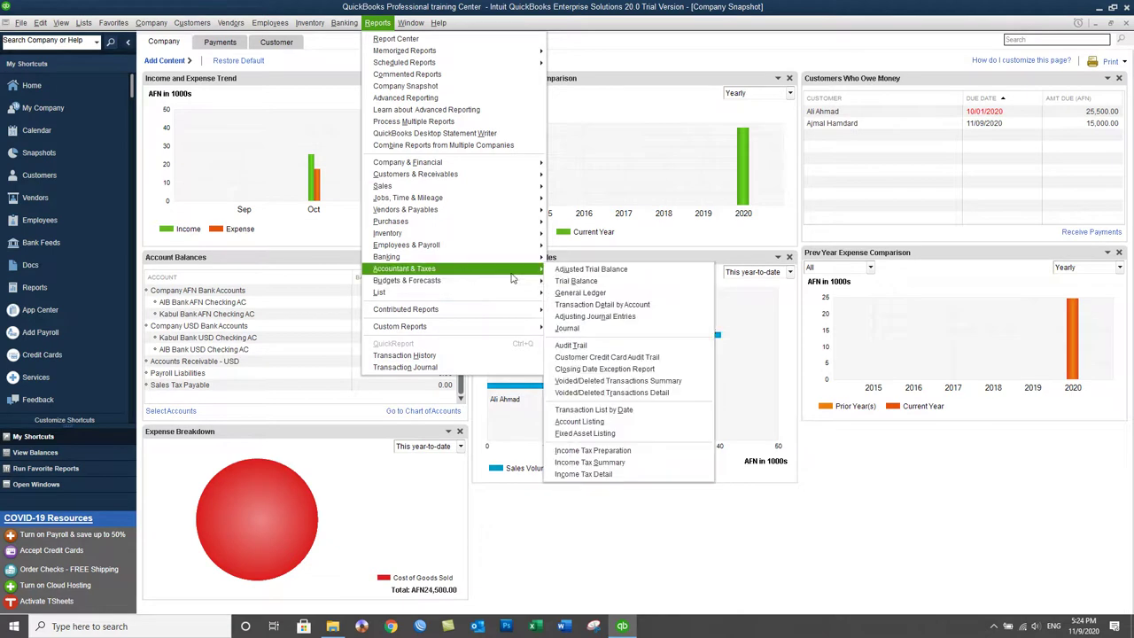
click(597, 294)
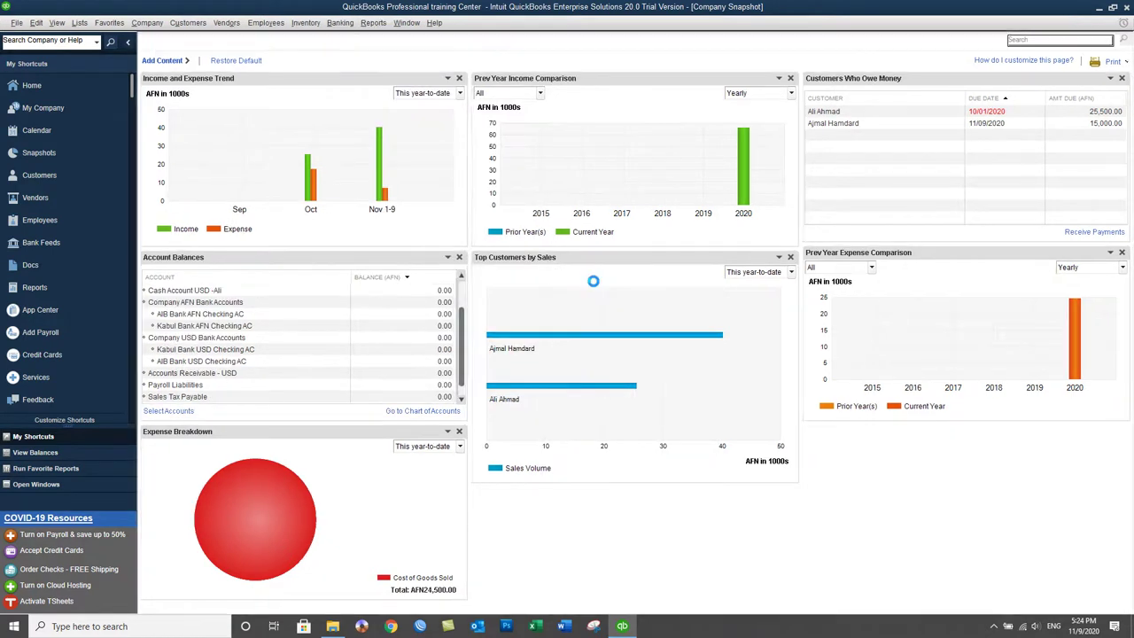
click(212, 62)
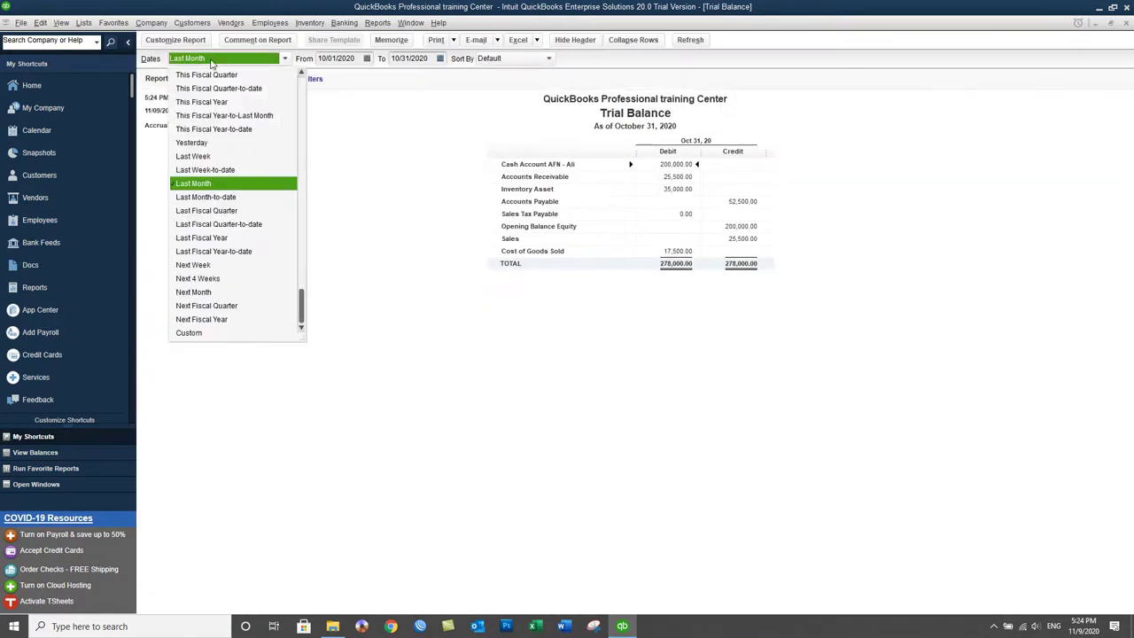
key(a)
key(Return)
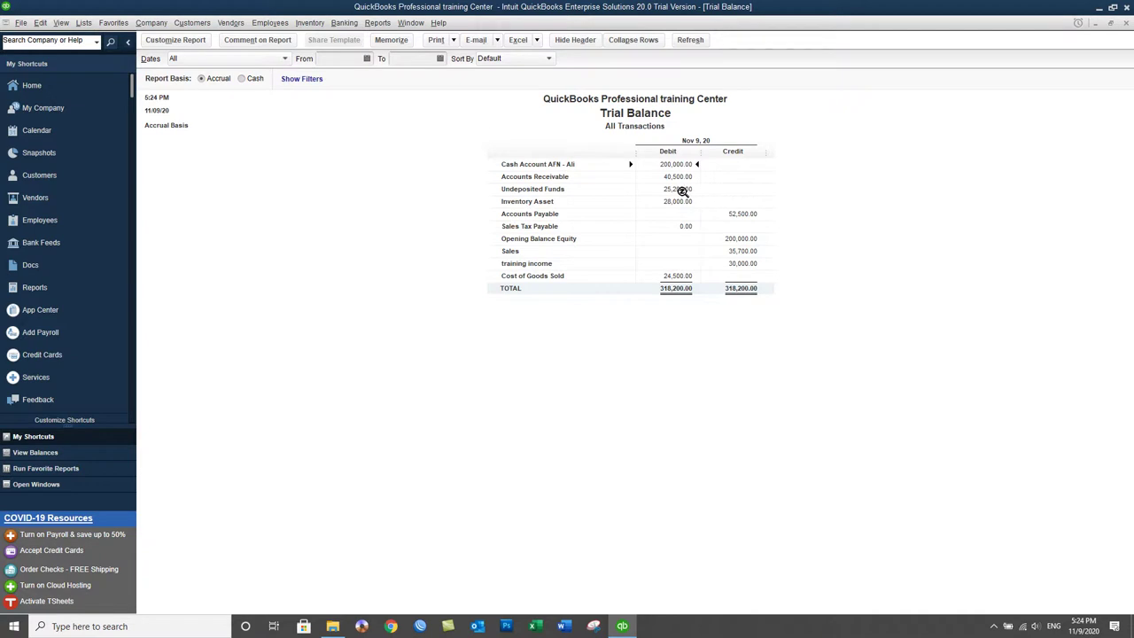
double_click(679, 190)
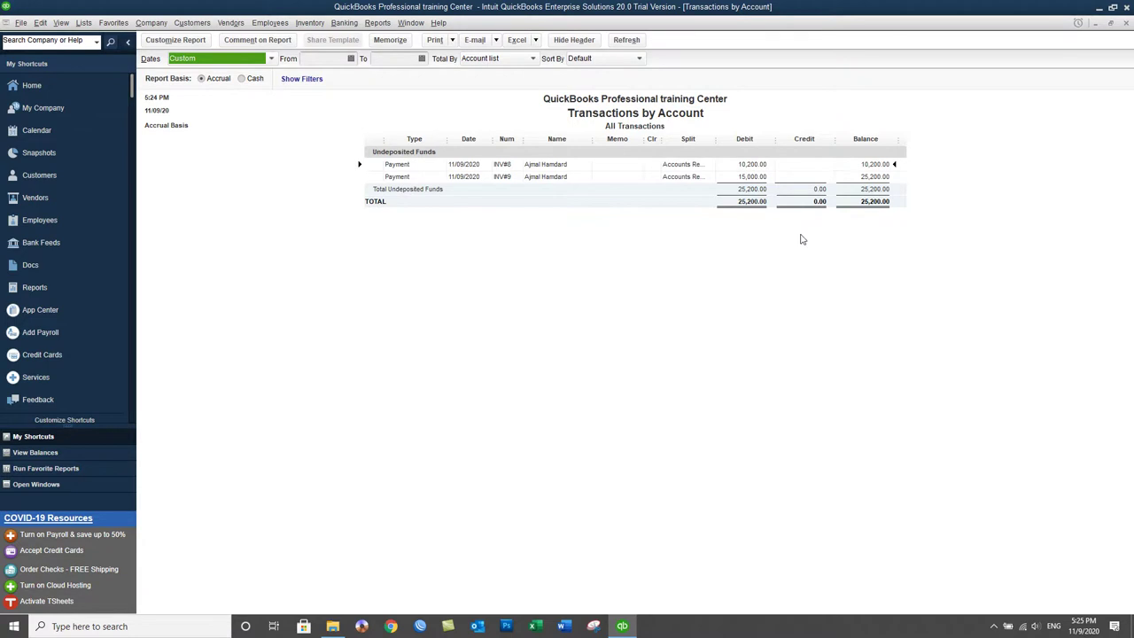
click(1126, 23)
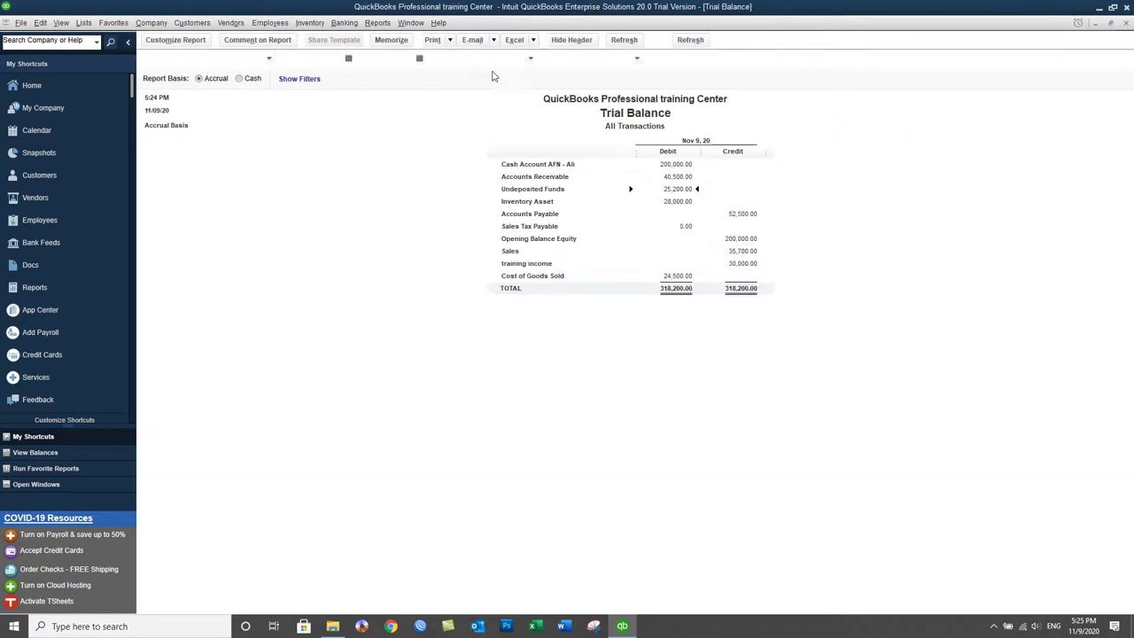
- Locate the Undeposited Funds account in the Chart of Accounts, check its type and balance, and close the list
click(85, 23)
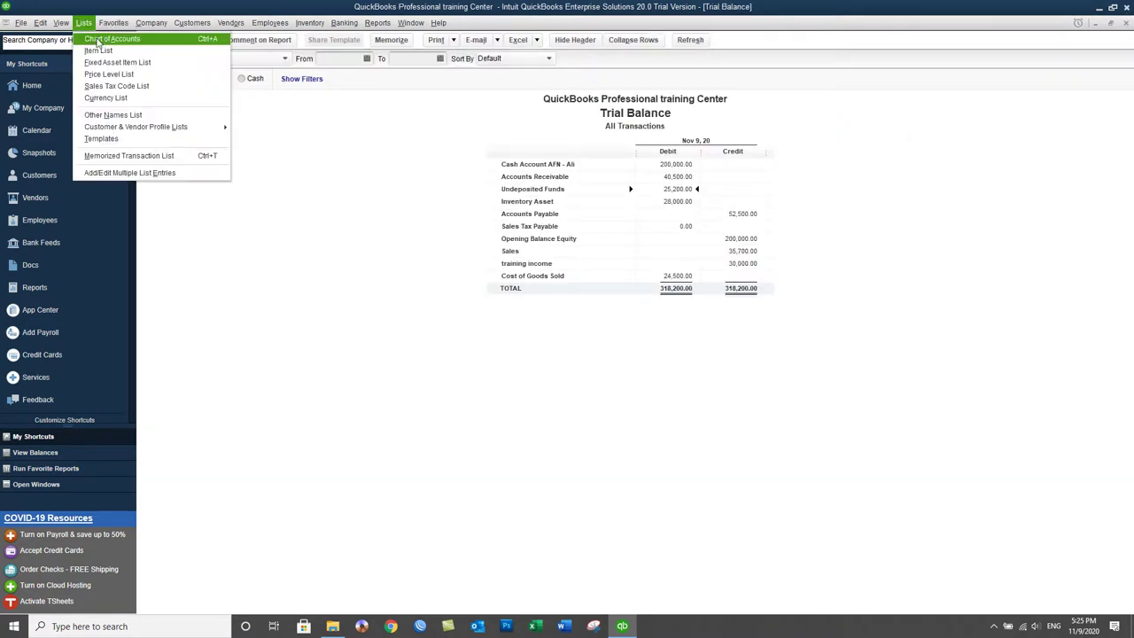
click(97, 40)
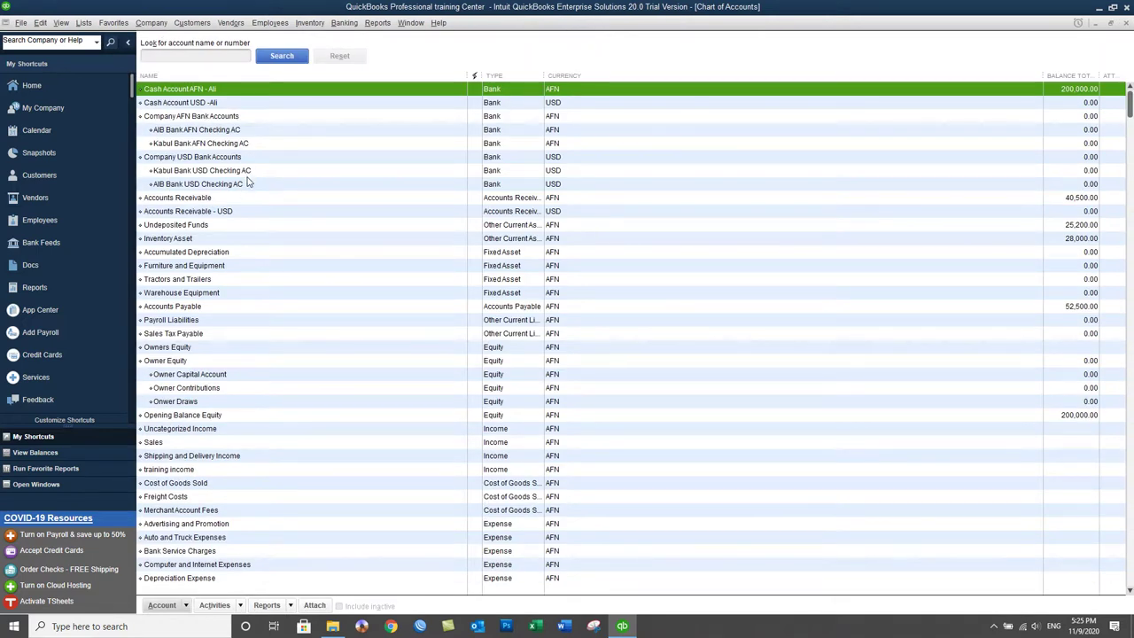
click(220, 225)
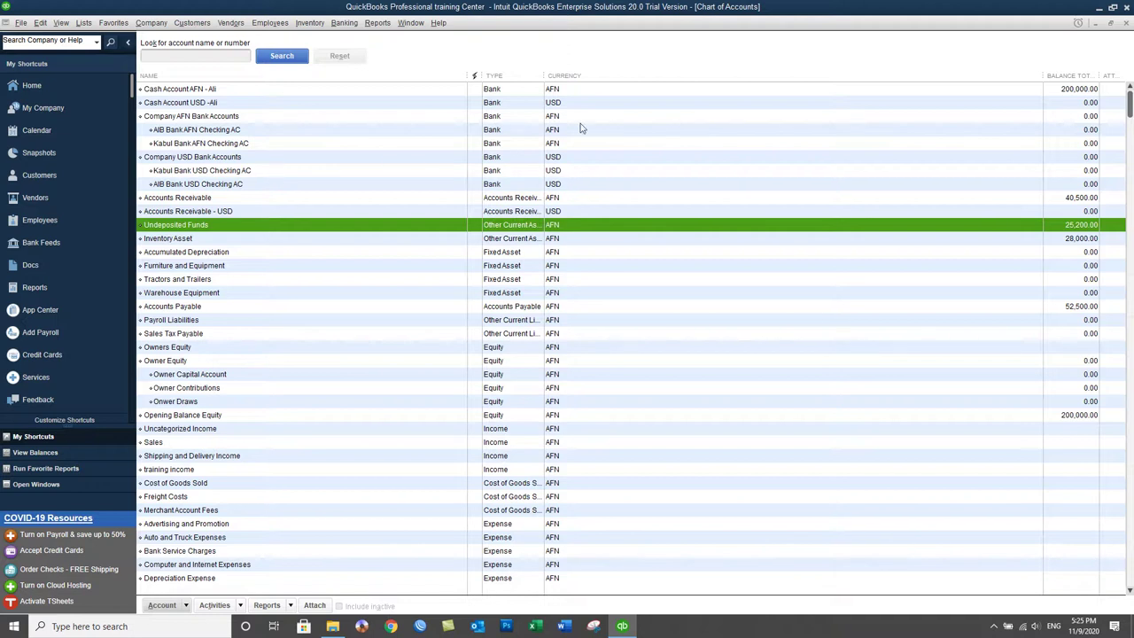
click(1128, 23)
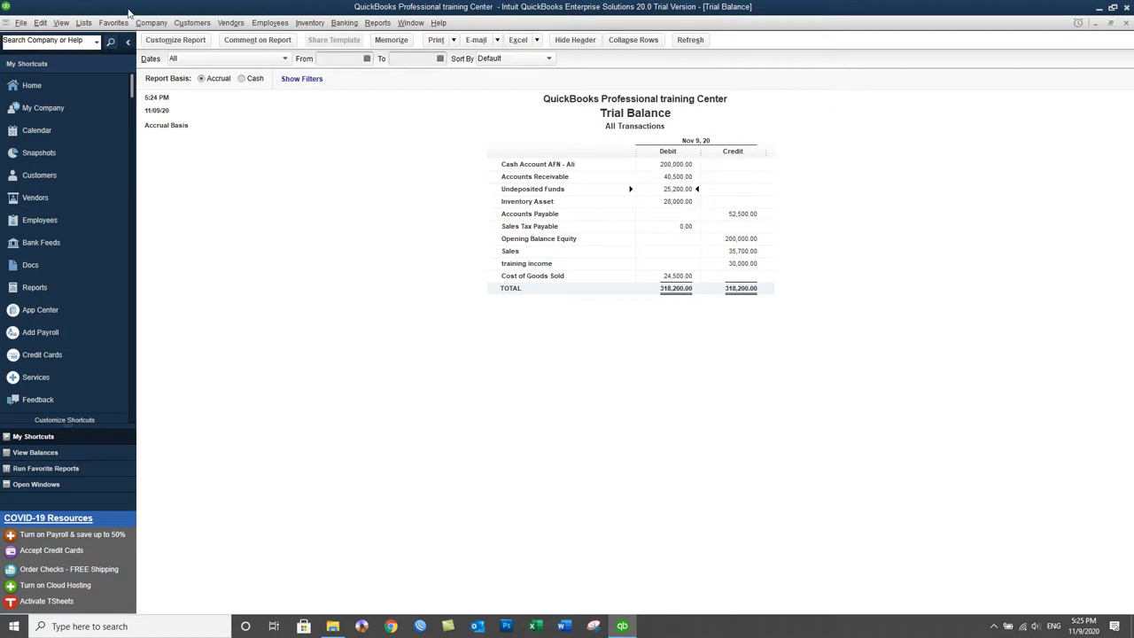
- Check the MOF customer's balance, start receiving a payment from this customer, and apply it to the remaining amount of invoice 9
click(44, 175)
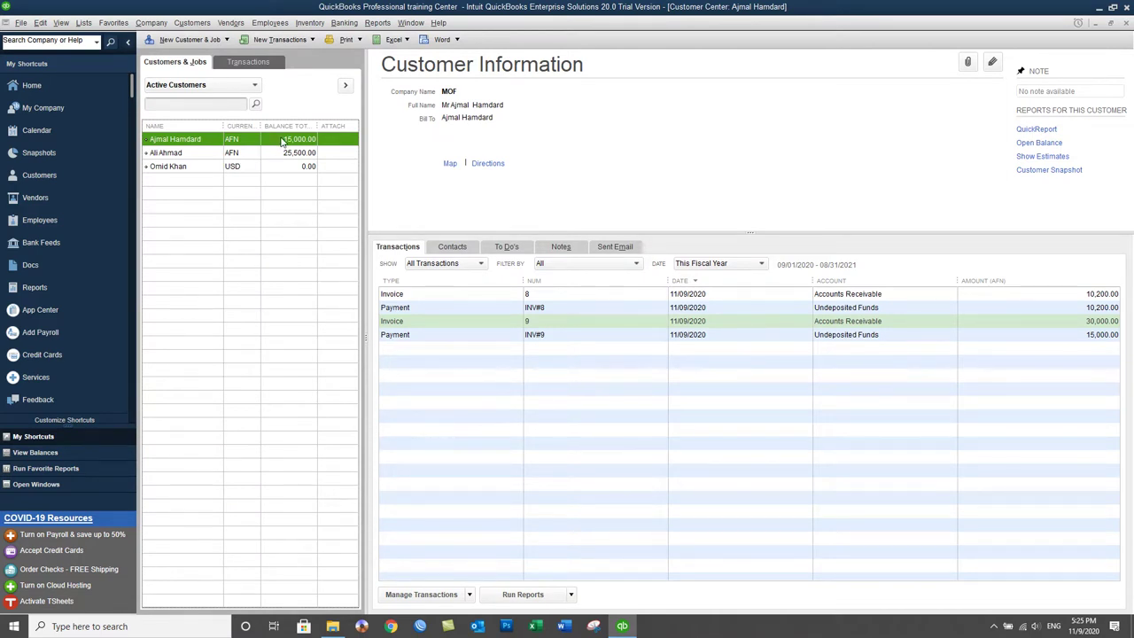
click(204, 27)
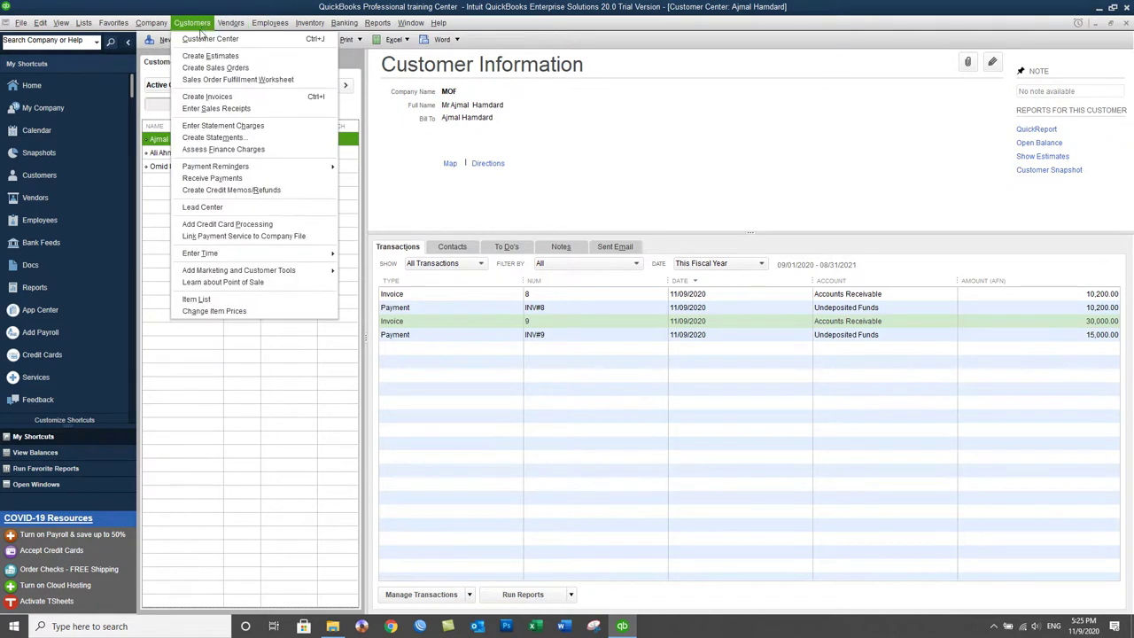
click(204, 180)
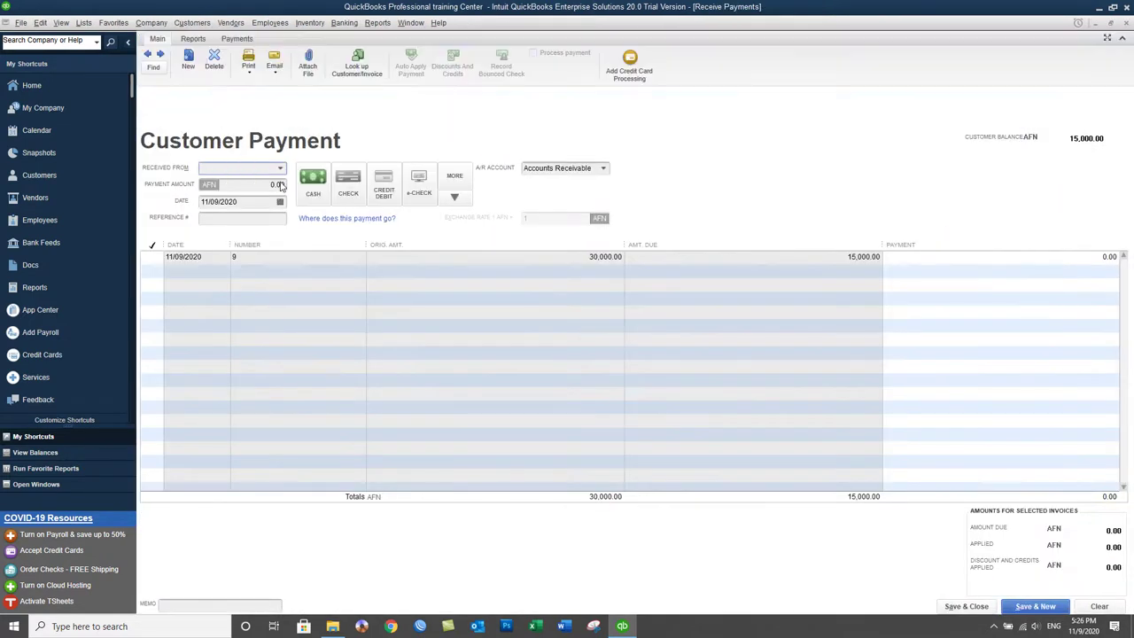
click(280, 168)
click(280, 168)
click(151, 257)
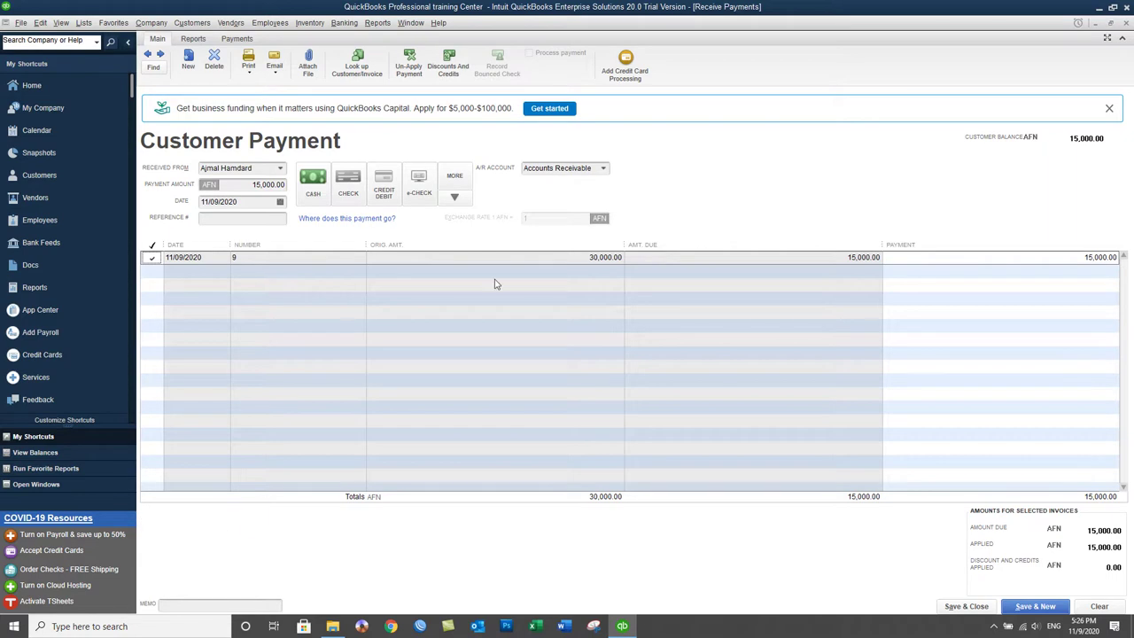
- Enter INV#9 as the payment reference, set the payment method to cash, and save and close the payment
click(256, 217)
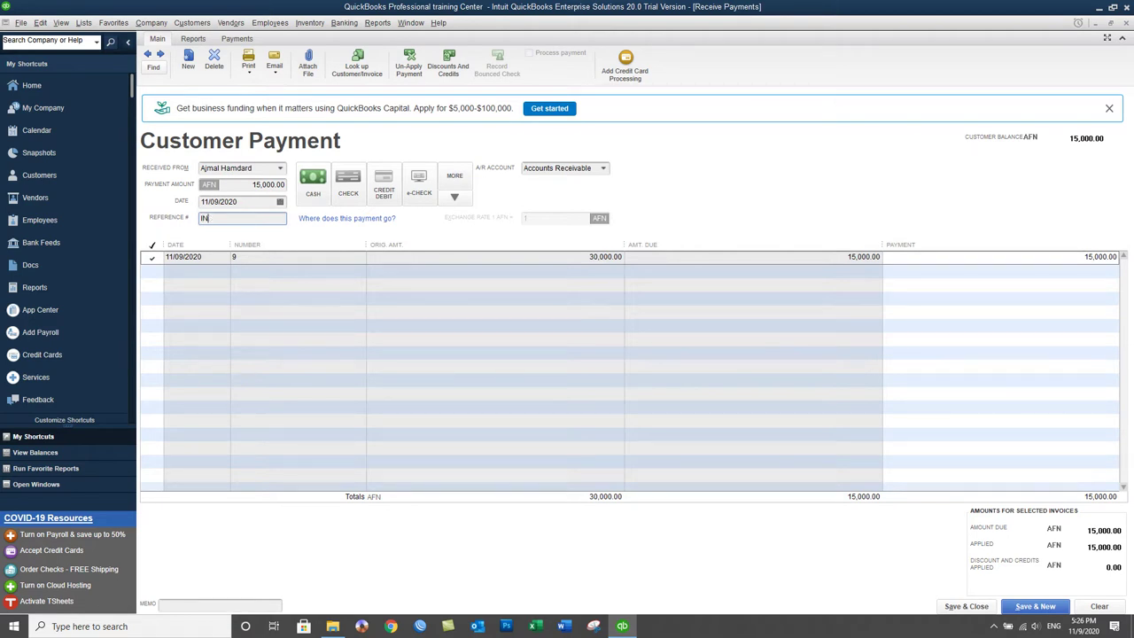
text(INV#9)
click(314, 184)
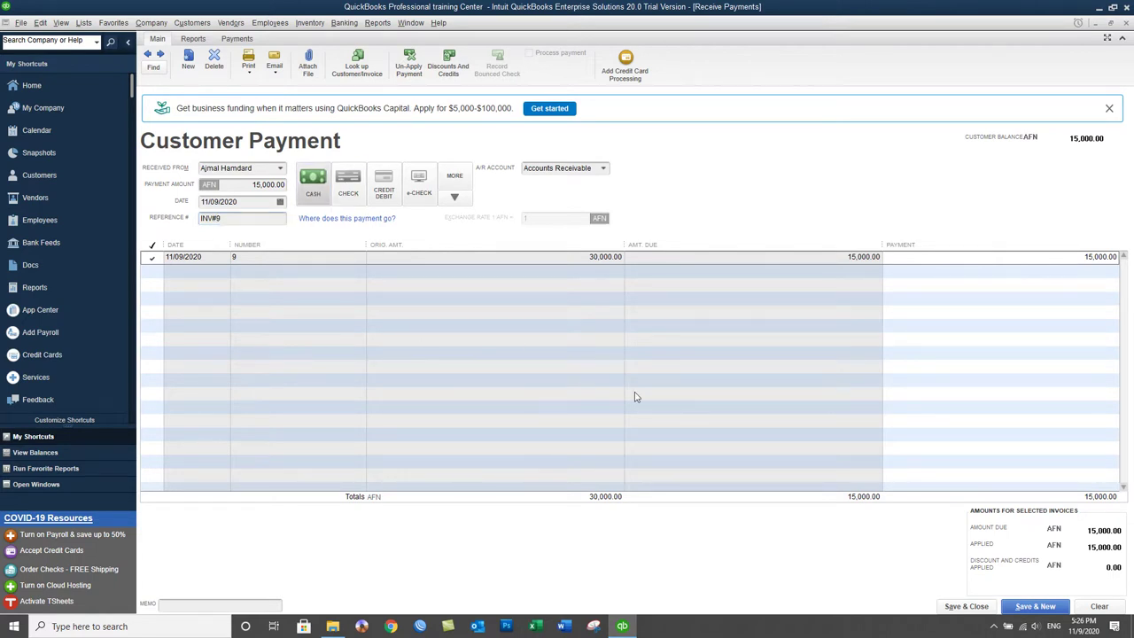
click(957, 608)
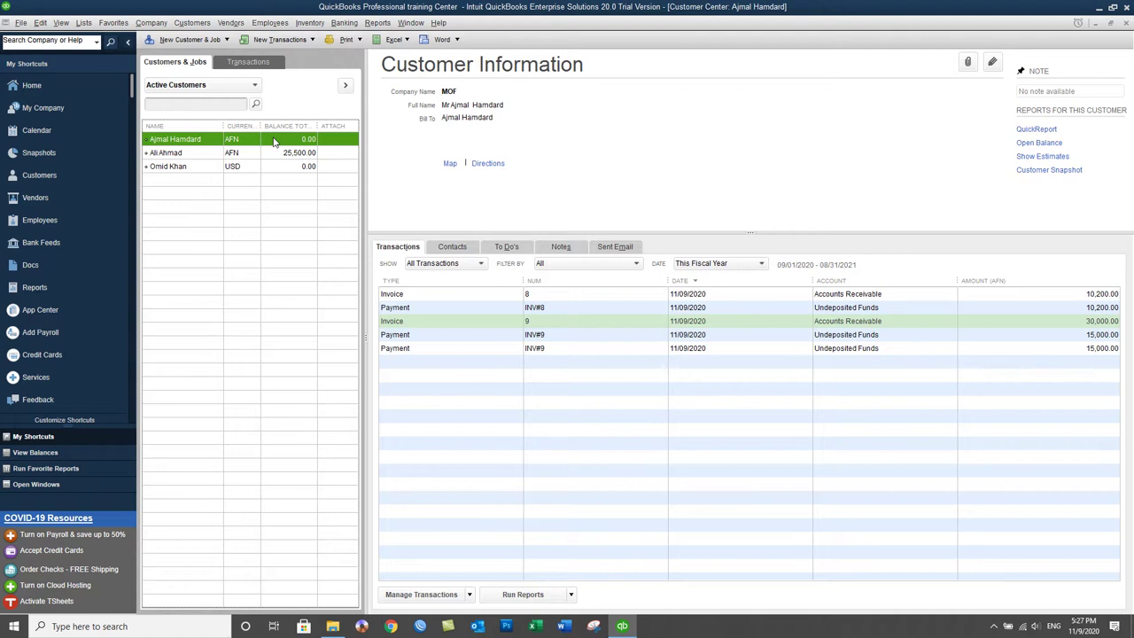
- Review invoice 9 and its two INV#9 payments in the customer's transaction list
click(528, 321)
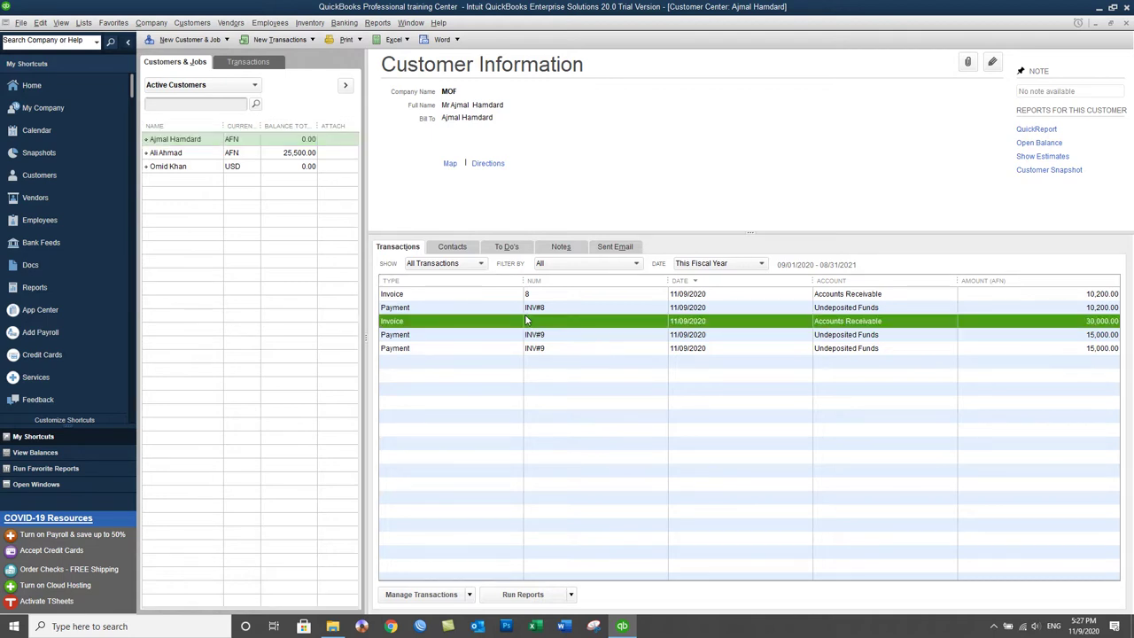
click(435, 337)
click(436, 349)
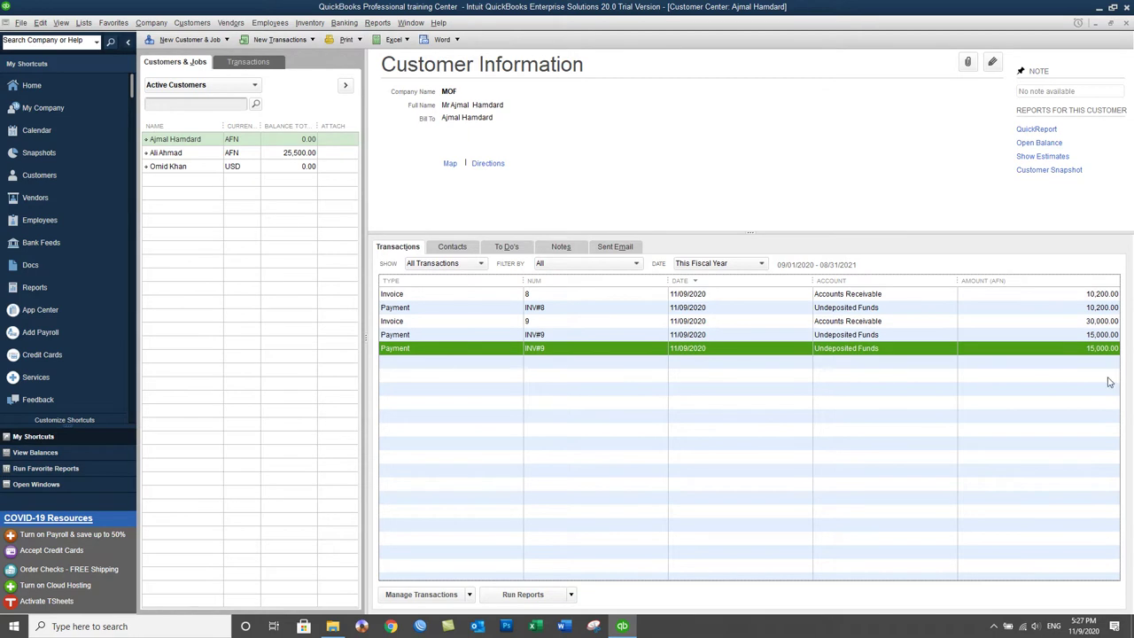
click(1108, 337)
click(1105, 350)
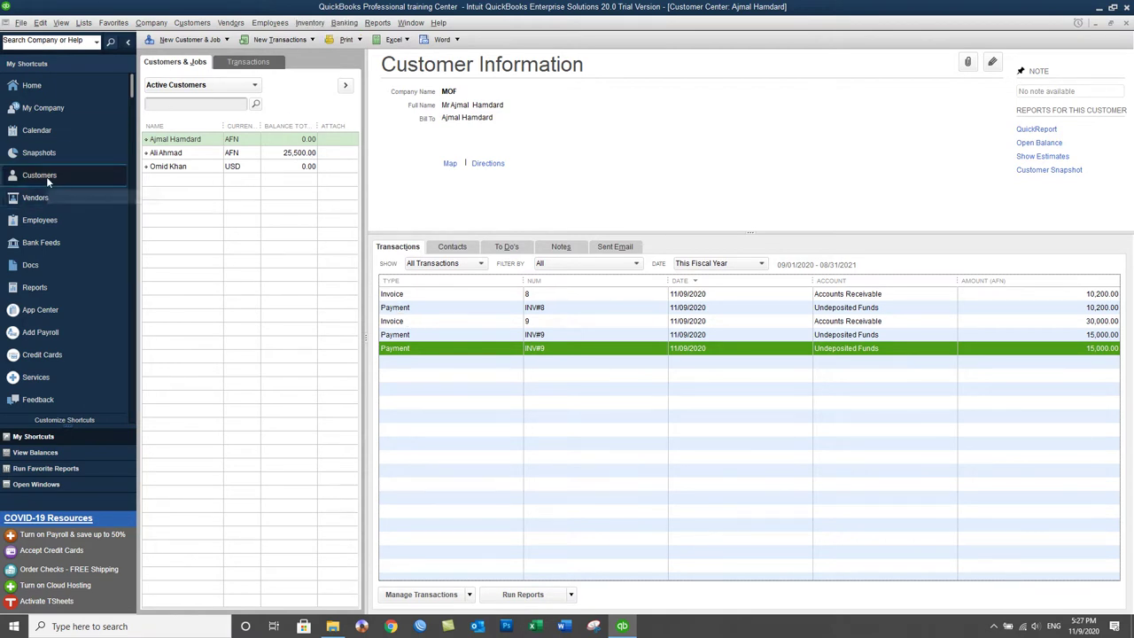
- Check the Accounts Receivable balance in the Company Snapshot and return to the Customer Center
click(46, 152)
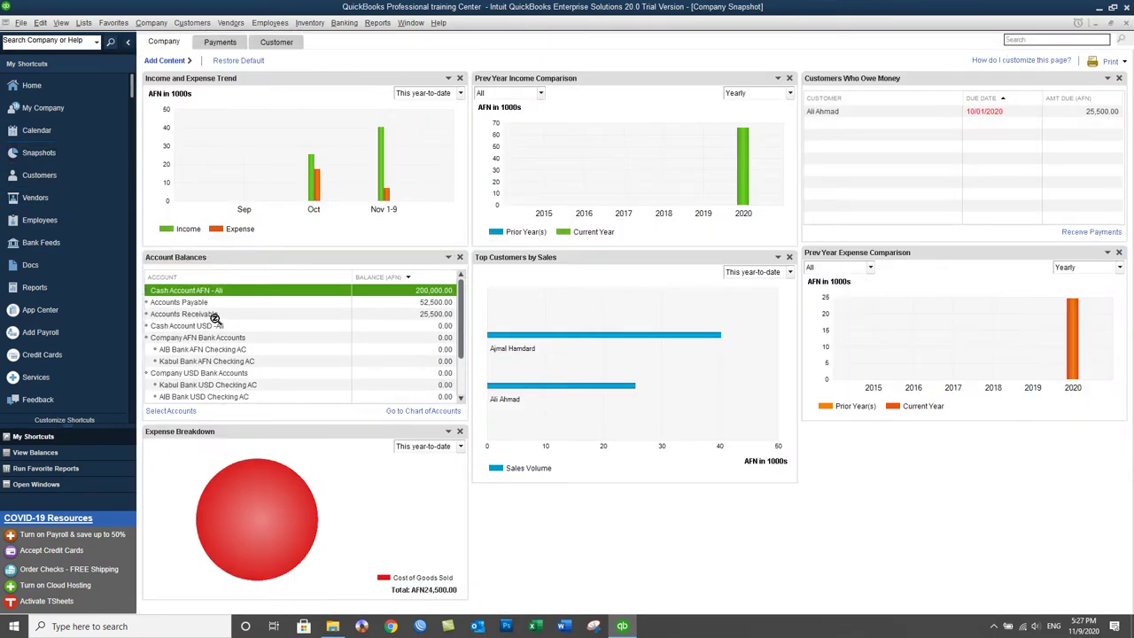
click(172, 315)
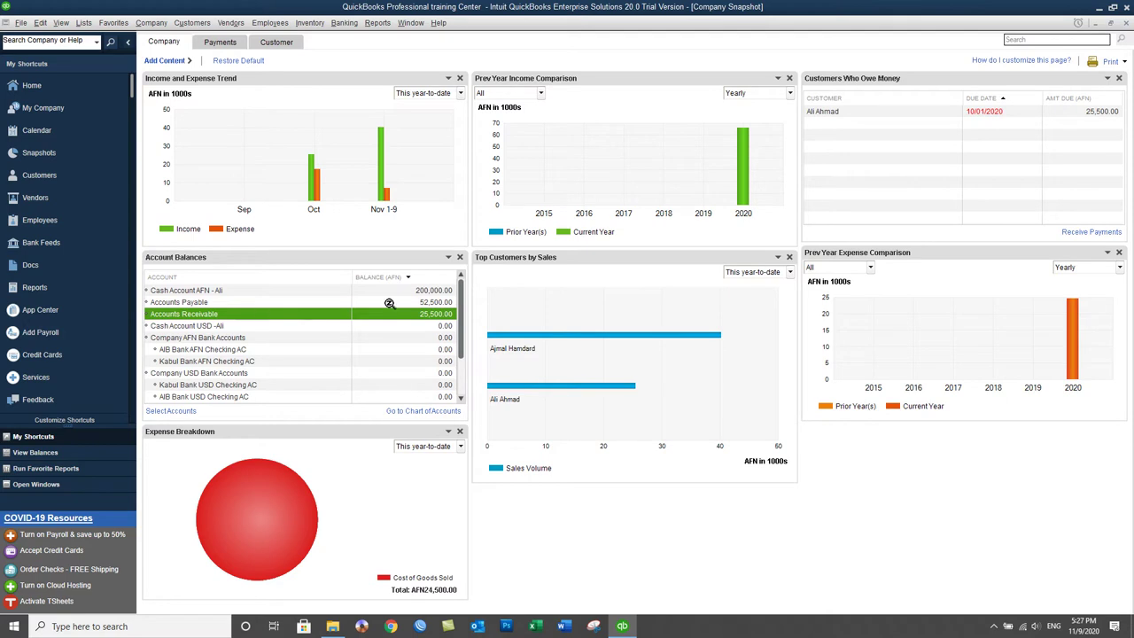
key(ctrl+j)
- Run the Trial Balance report again with its date range set to All
click(378, 22)
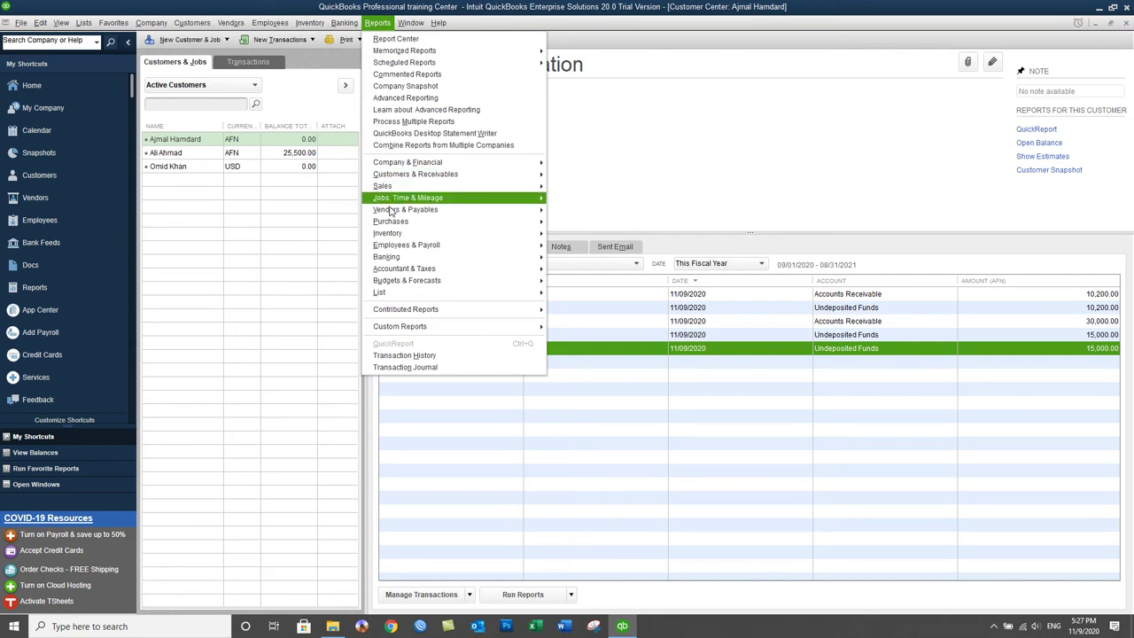
mouse_move(421, 269)
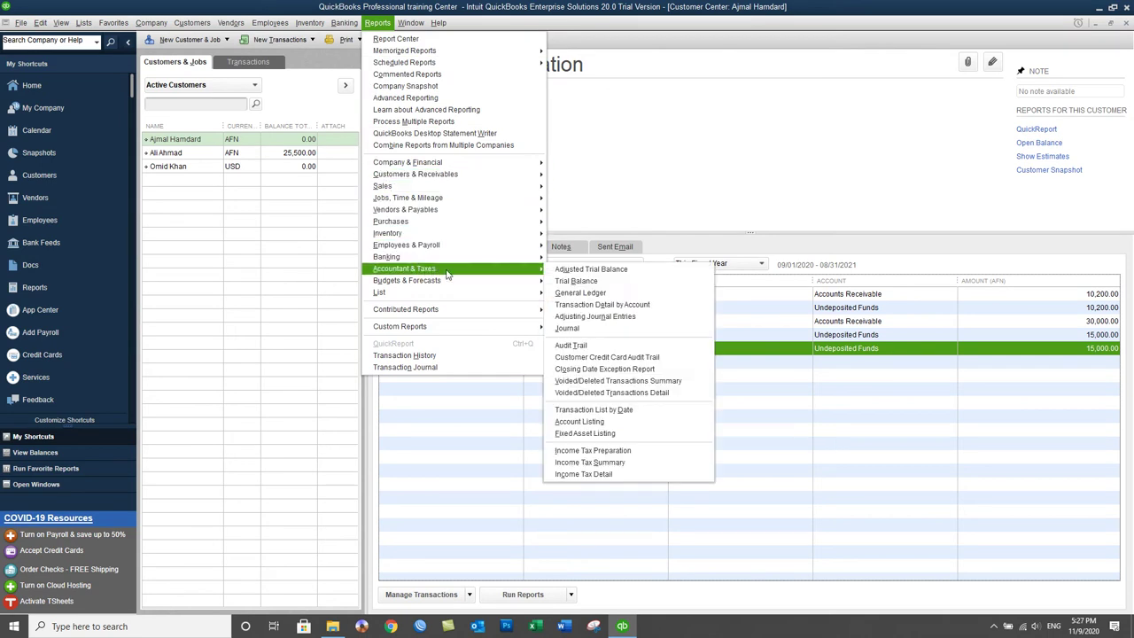
click(585, 281)
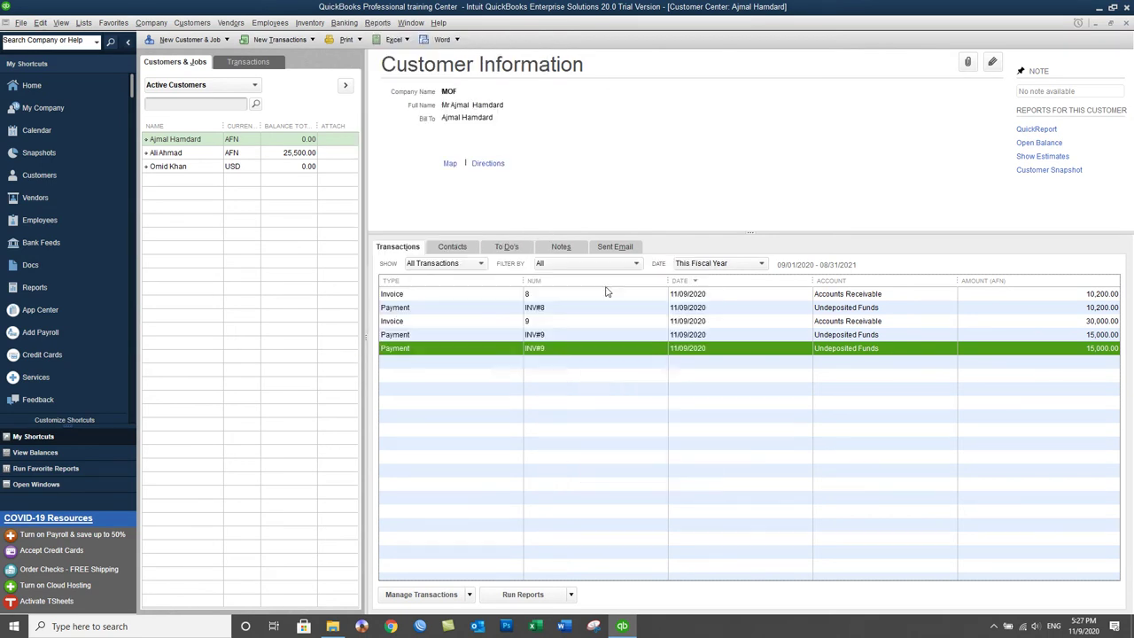
click(230, 59)
click(222, 69)
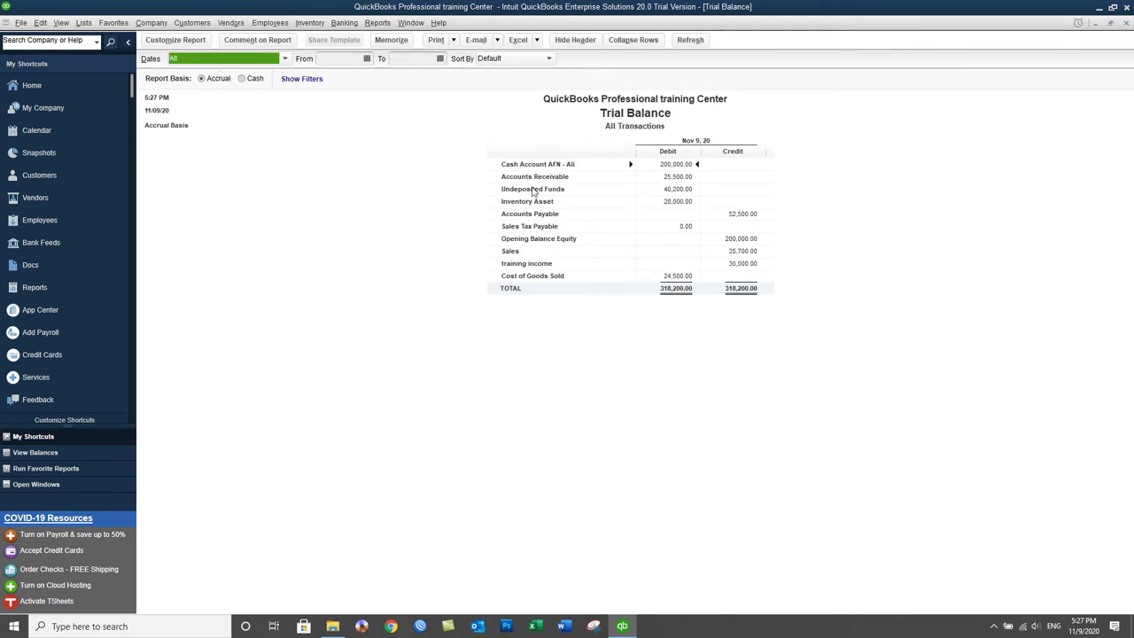
- Inspect the Undeposited Funds transactions with the Split column widened to show full account names, and close both reports
double_click(655, 188)
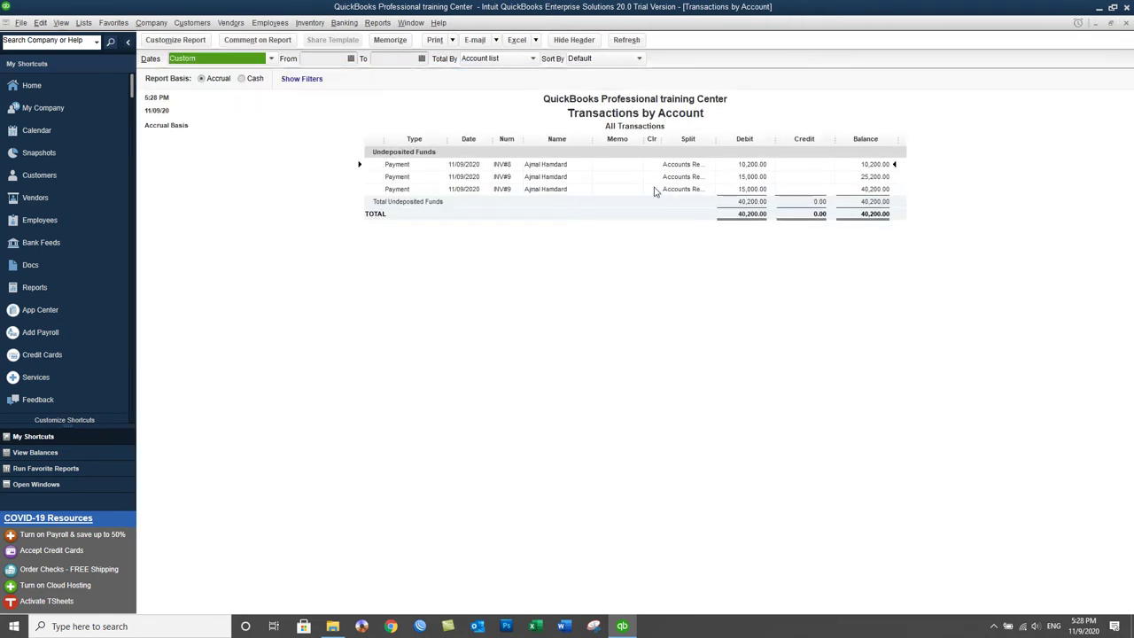
drag(716, 140, 792, 159)
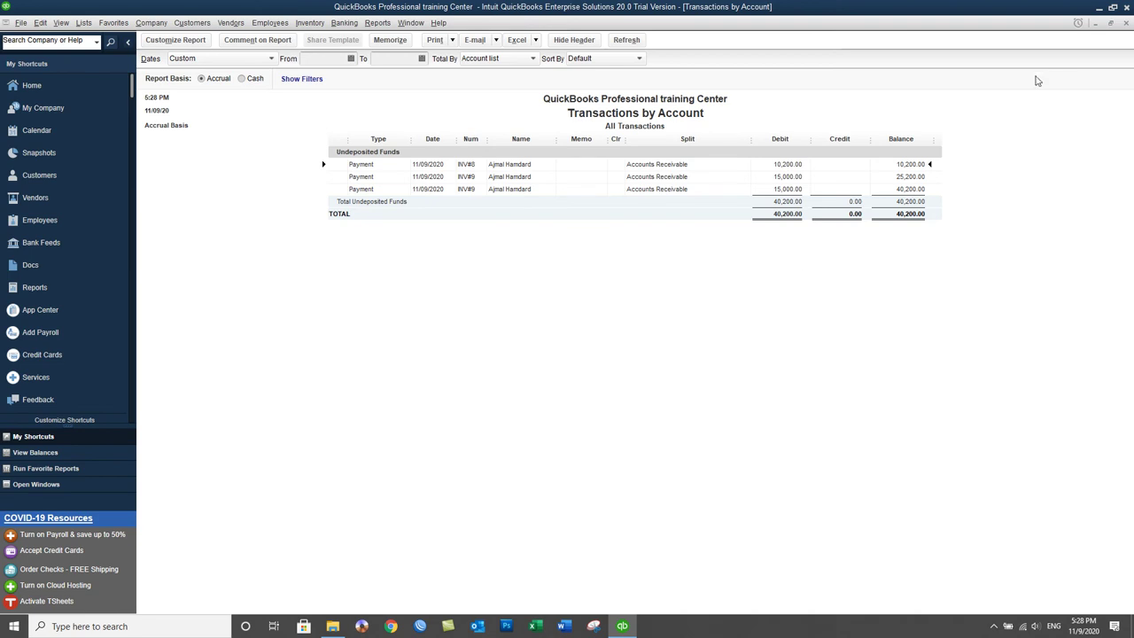
click(1128, 23)
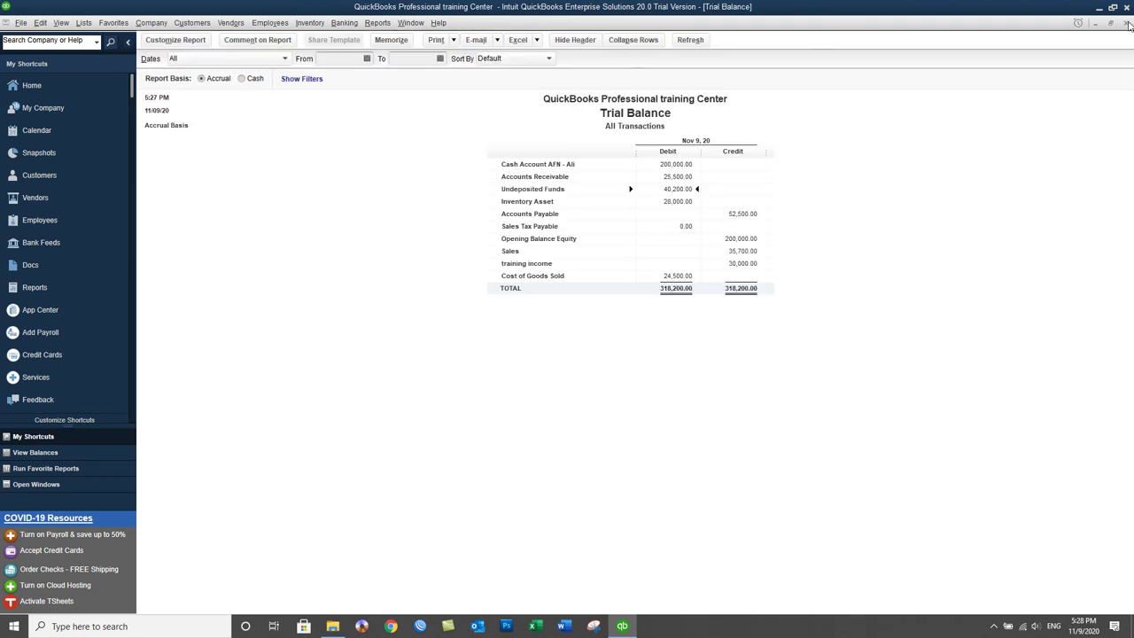
click(1128, 23)
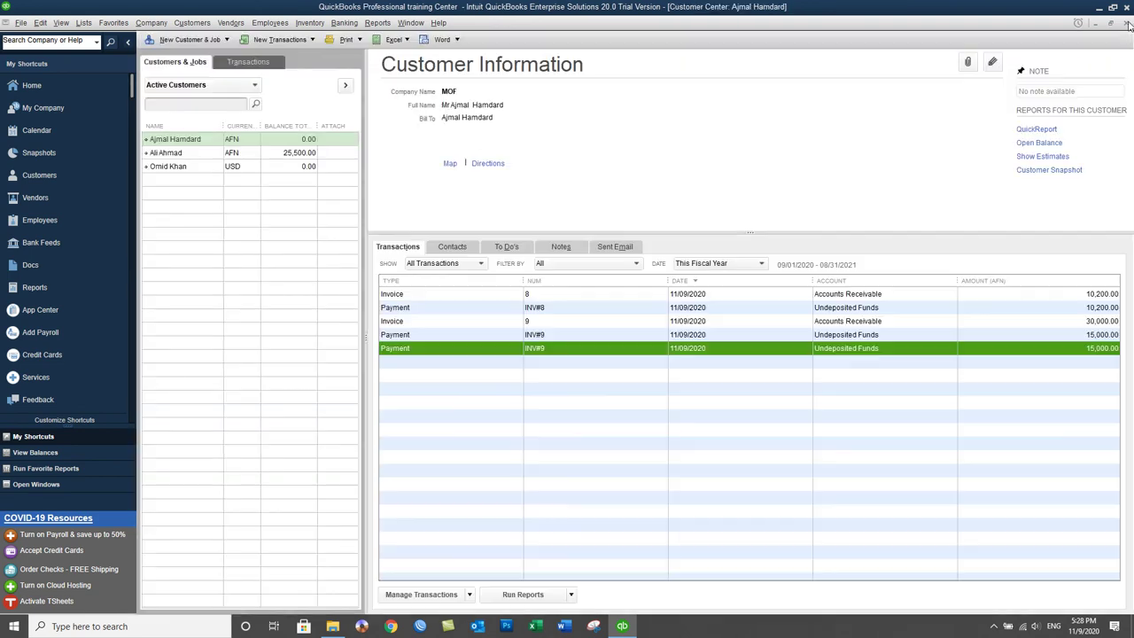